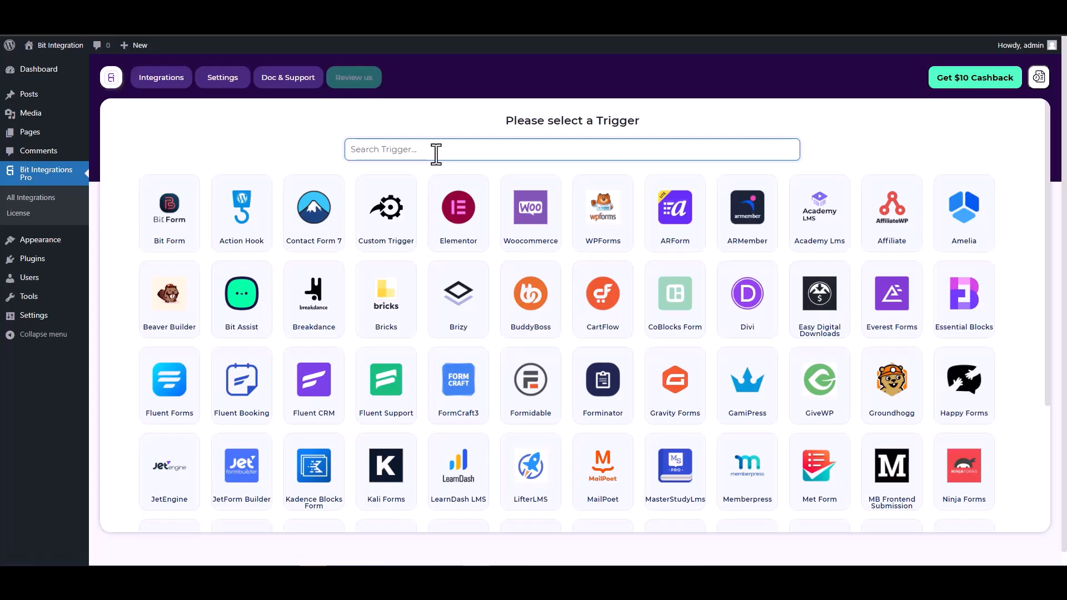
# Search 'co', select the CoBlocks Form trigger, and fetch its submission data.
pyautogui.write('co')
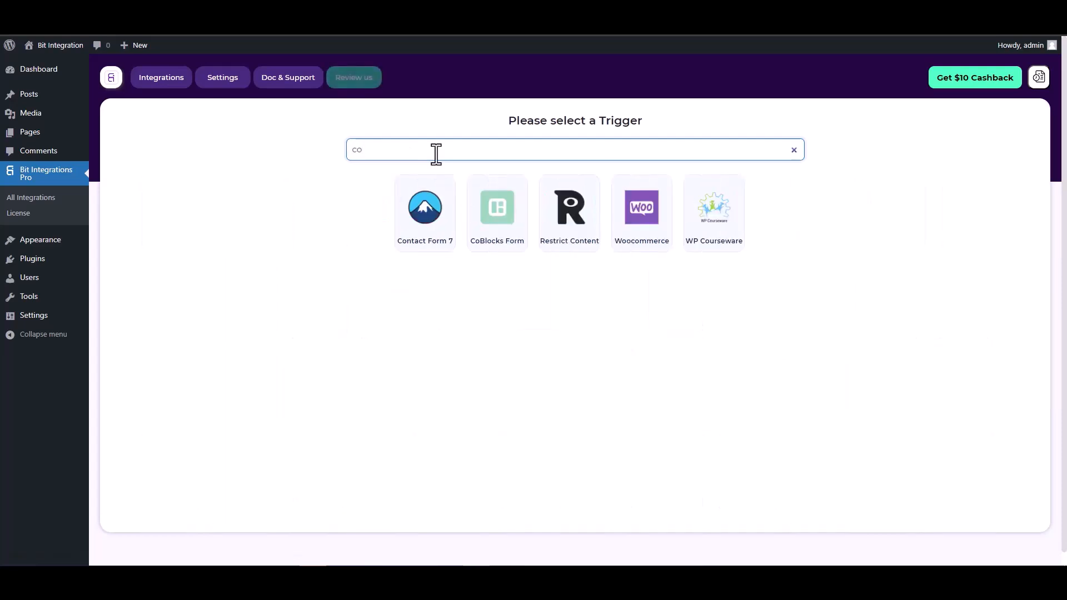
pyautogui.click(496, 210)
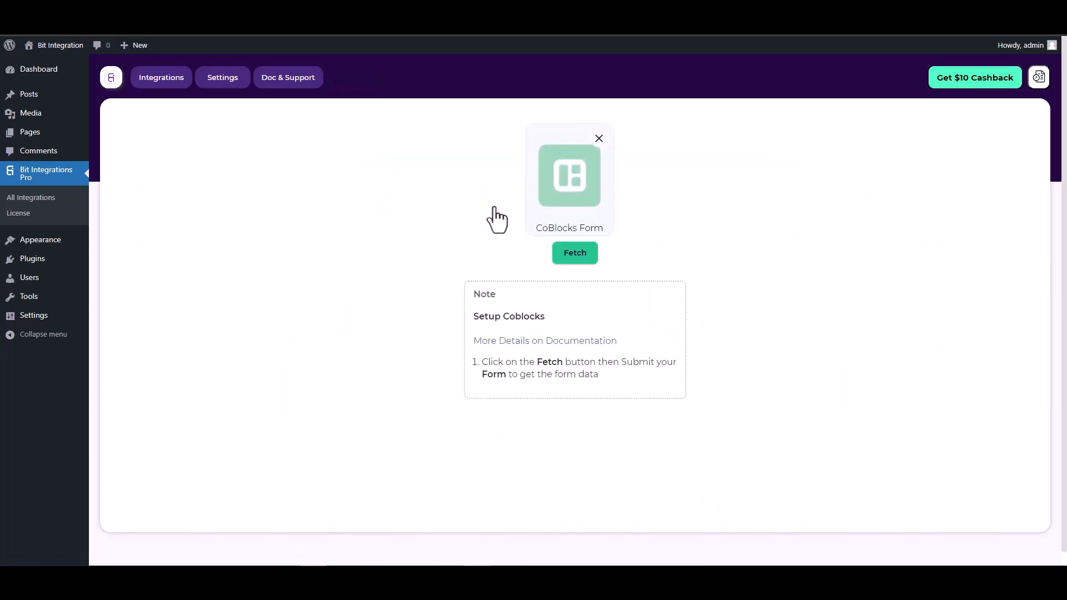
pyautogui.click(566, 257)
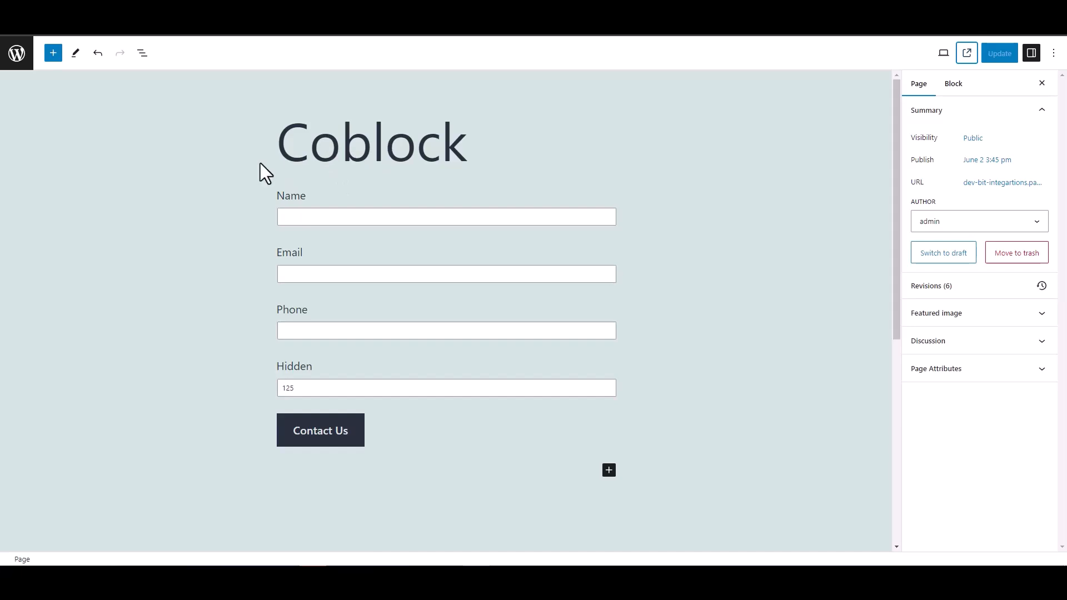
# Inspect the Hidden field's block settings, then view the live Coblock page.
pyautogui.doubleClick(274, 367)
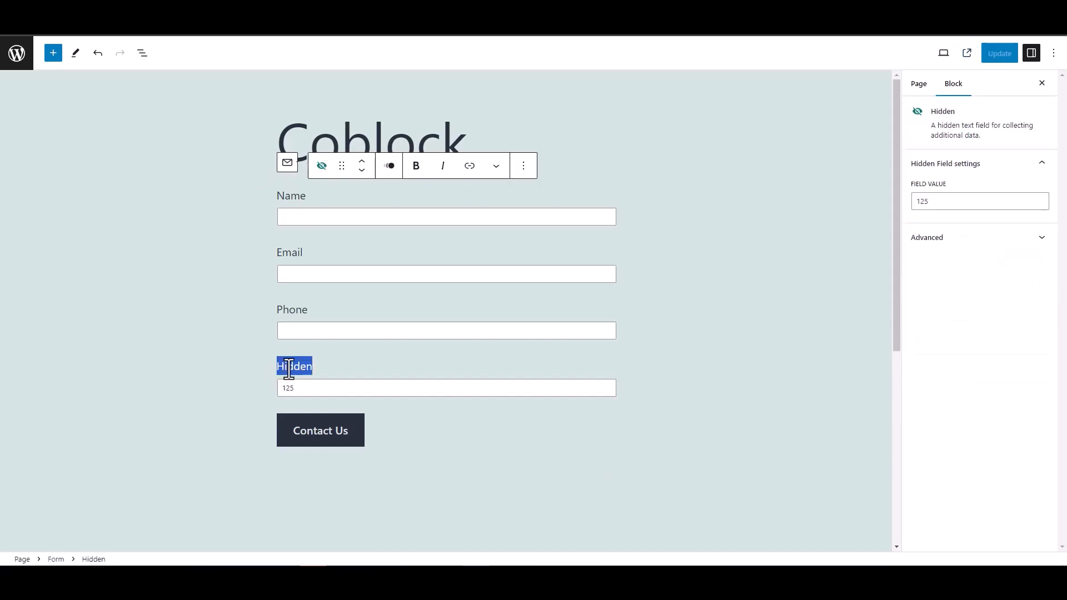
pyautogui.click(233, 360)
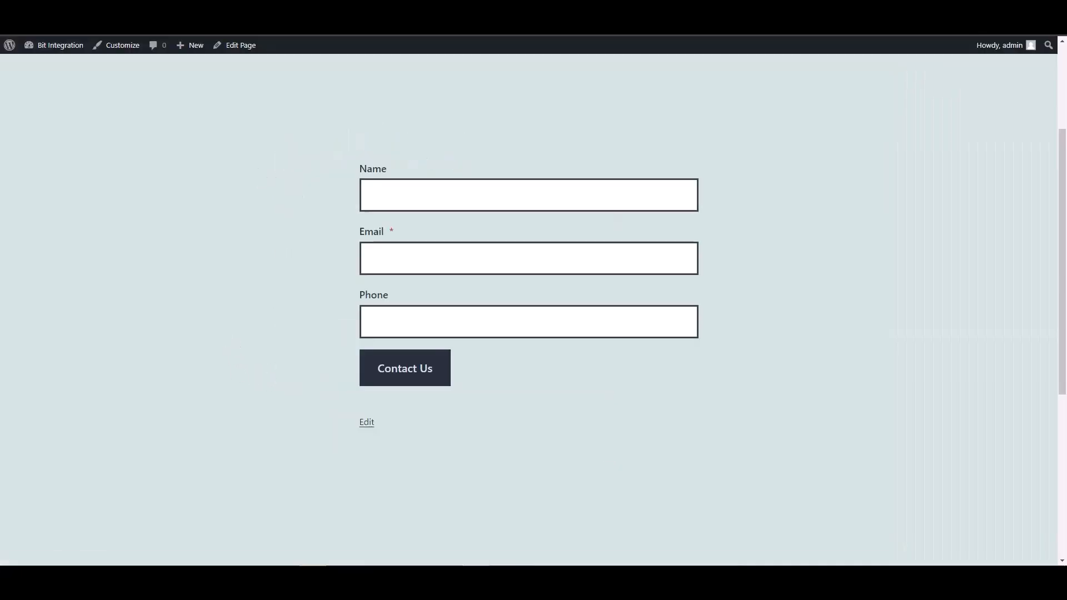
# Submit the contact form with name 'test', a test email address and a phone number.
pyautogui.click(405, 198)
pyautogui.write('test')
pyautogui.press('Tab')
pyautogui.write('test@')
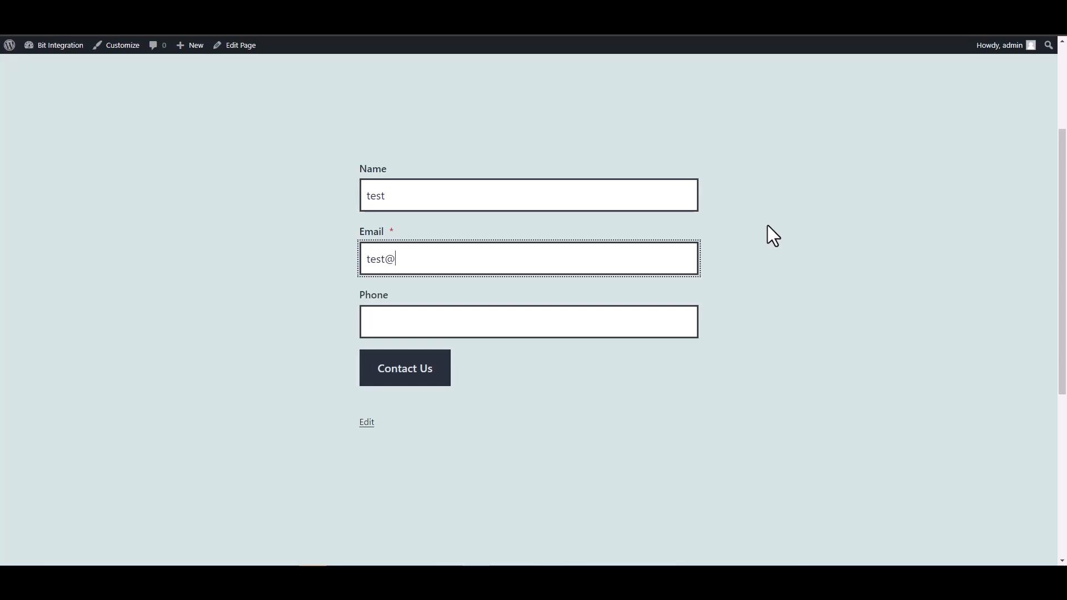
pyautogui.write('test.com')
pyautogui.click(638, 324)
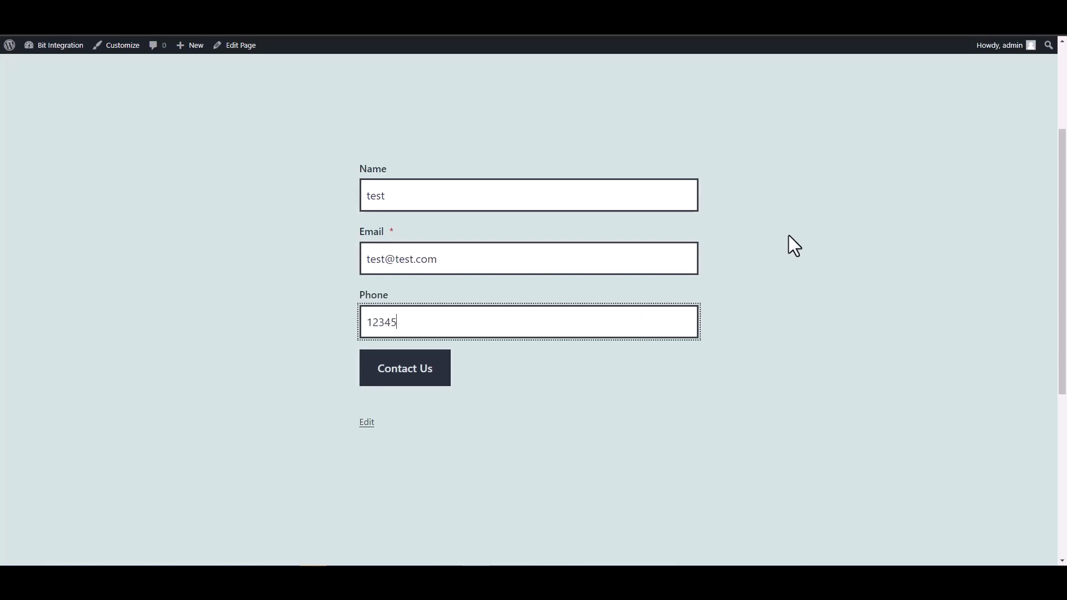
pyautogui.click(443, 376)
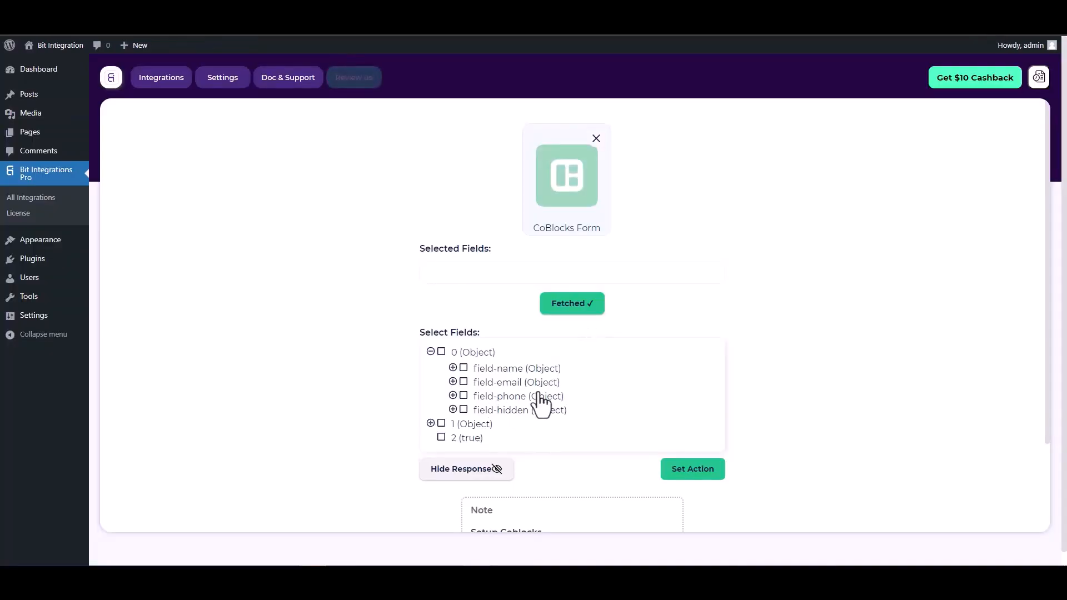
# Select the field-name, field-email, field-phone and field-hidden fields.
pyautogui.click(463, 369)
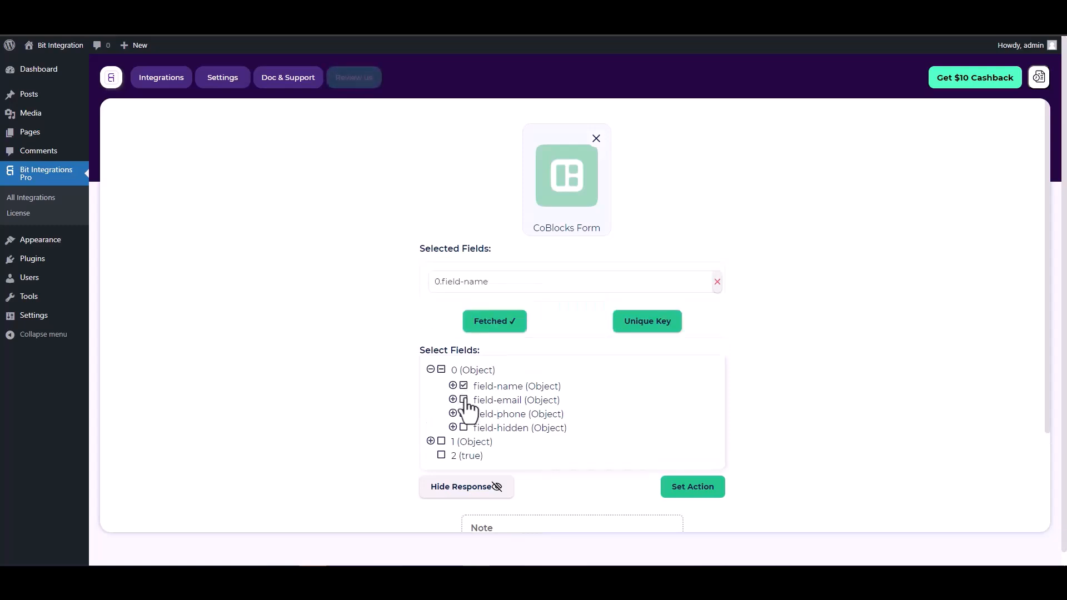
pyautogui.click(464, 406)
pyautogui.click(464, 442)
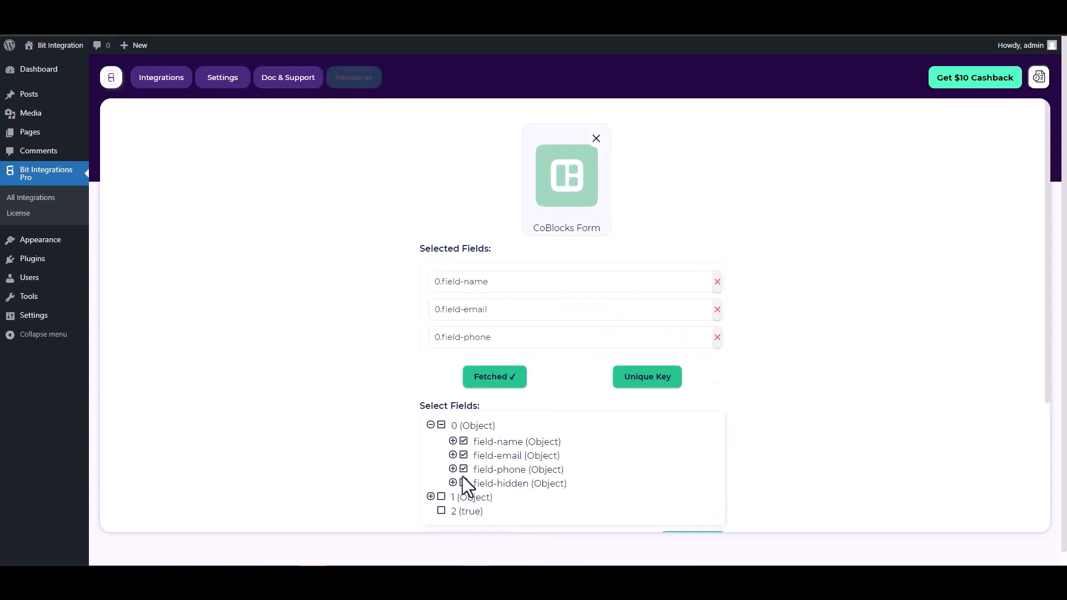
pyautogui.click(464, 483)
# Set 0.field-hidden as the unique primary key.
pyautogui.scroll(-1, 569, 343)
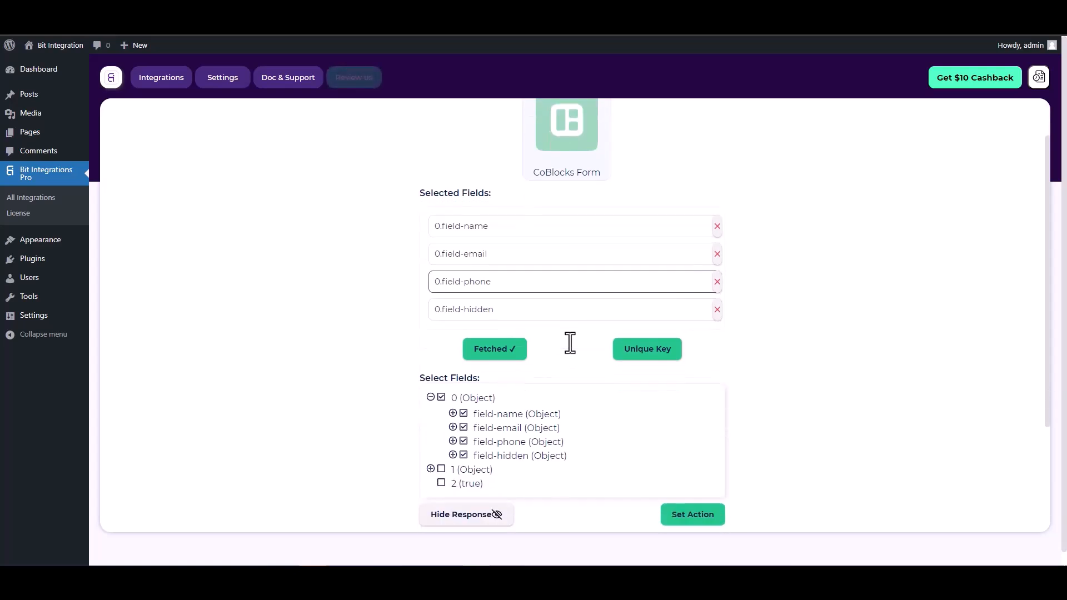
pyautogui.click(643, 362)
pyautogui.click(582, 308)
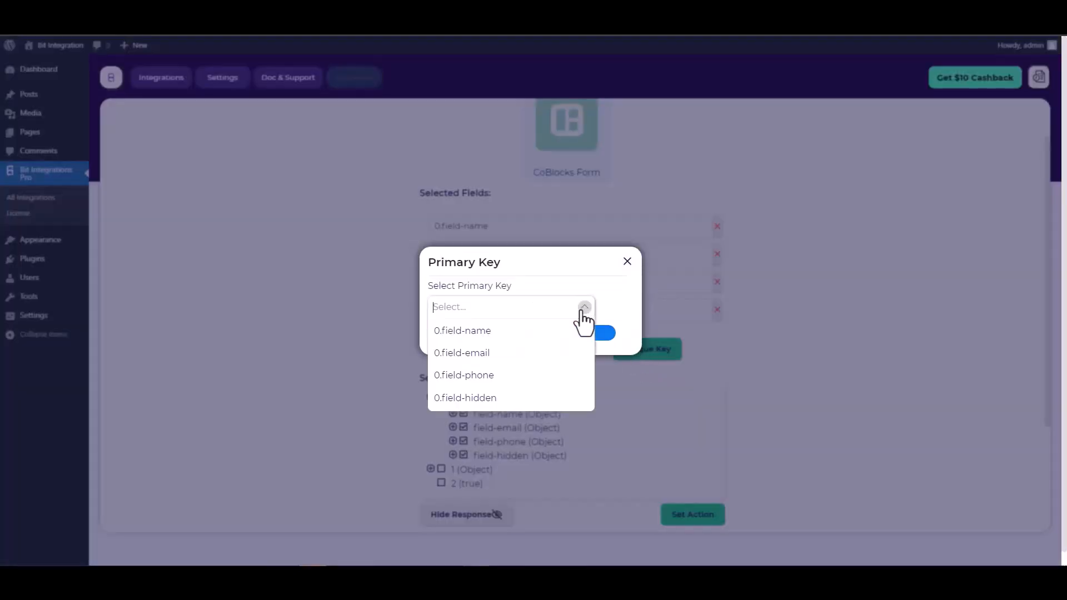
pyautogui.click(473, 397)
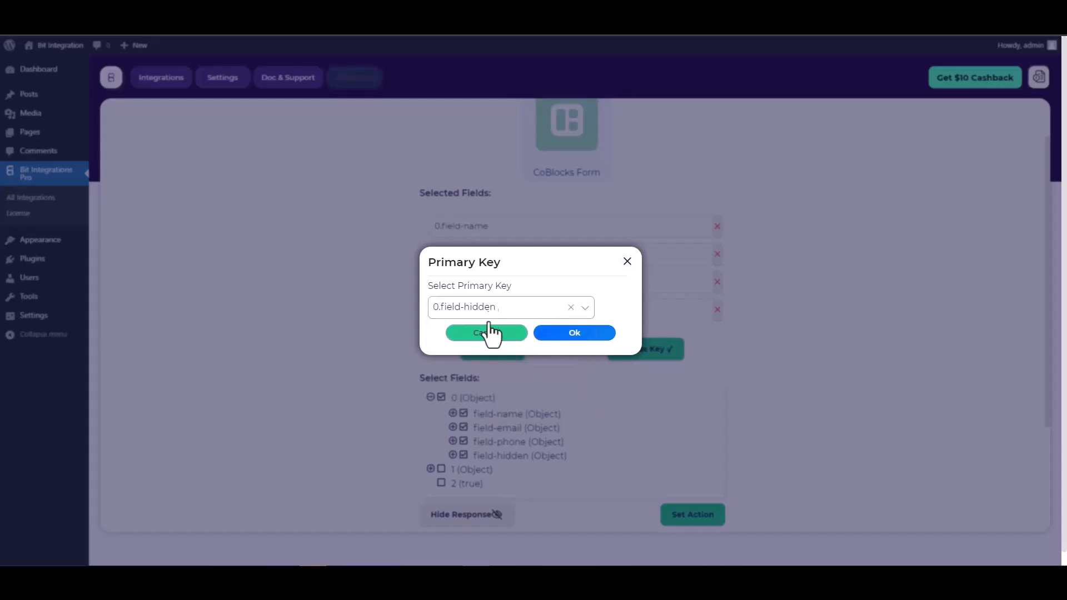
pyautogui.click(575, 333)
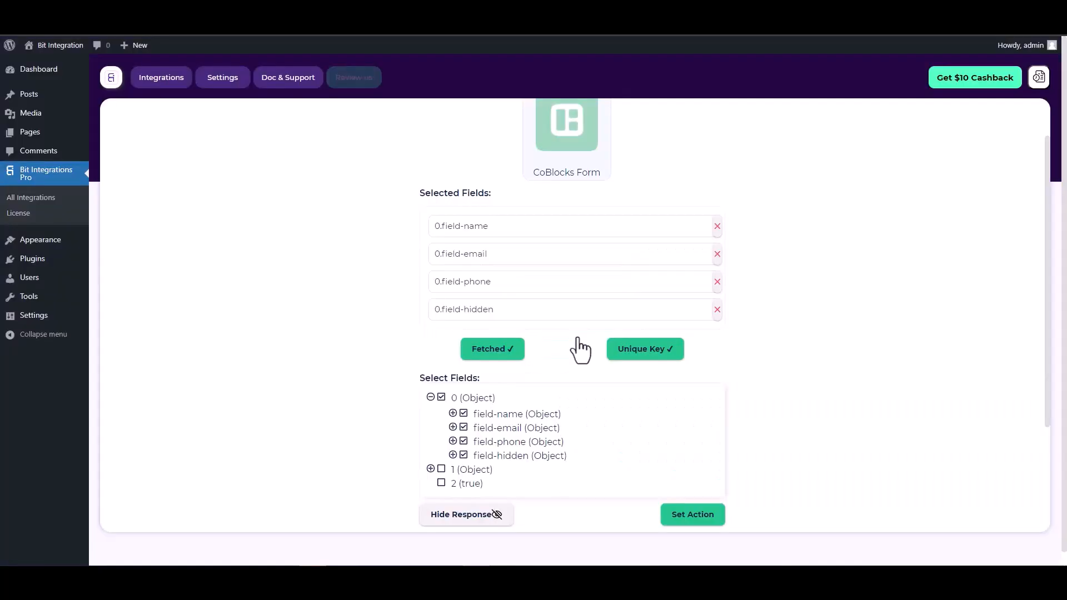
pyautogui.scroll(-2, 567, 335)
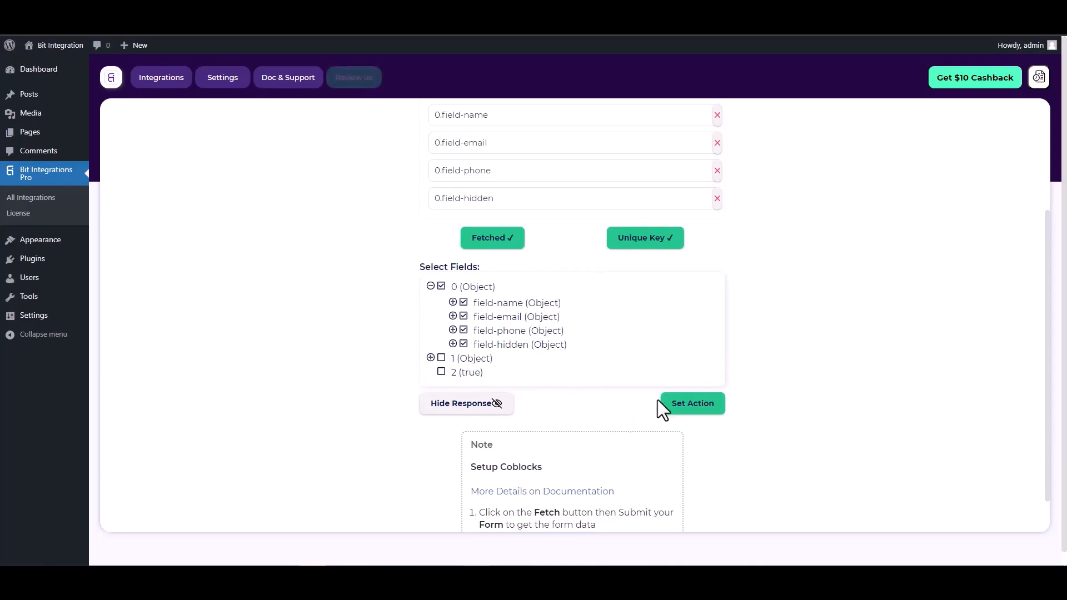
# Choose Slack as the action and open the Slack Console for an access token.
pyautogui.click(694, 411)
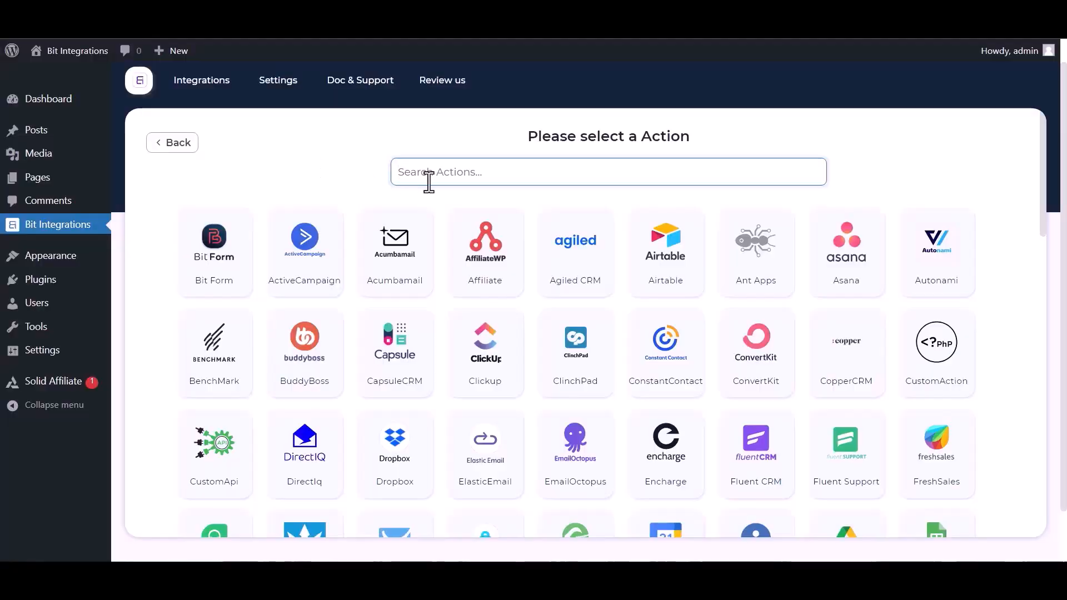
pyautogui.write('sl')
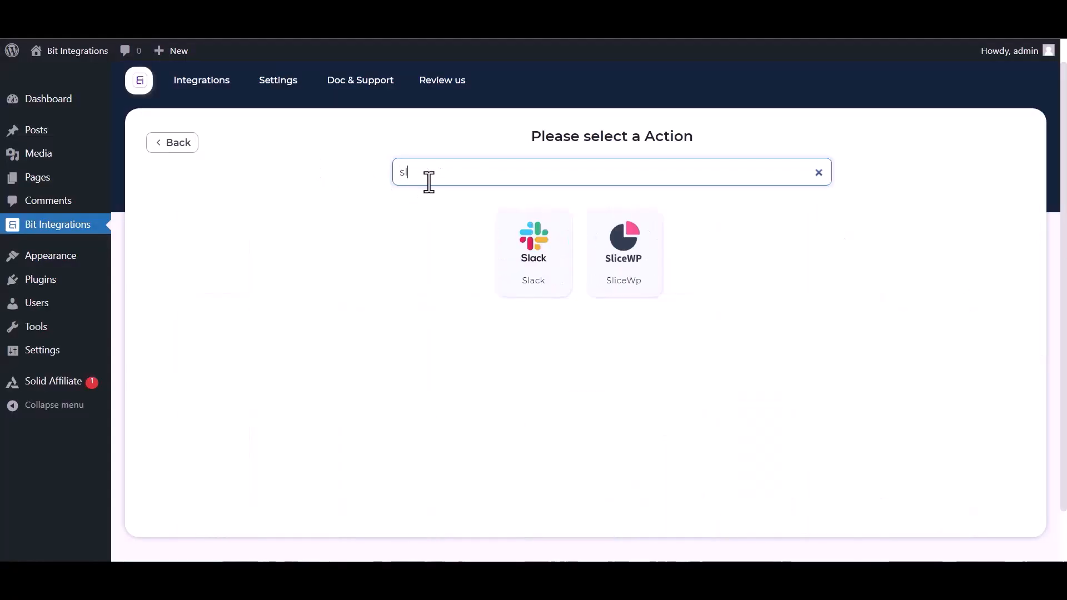
pyautogui.click(533, 269)
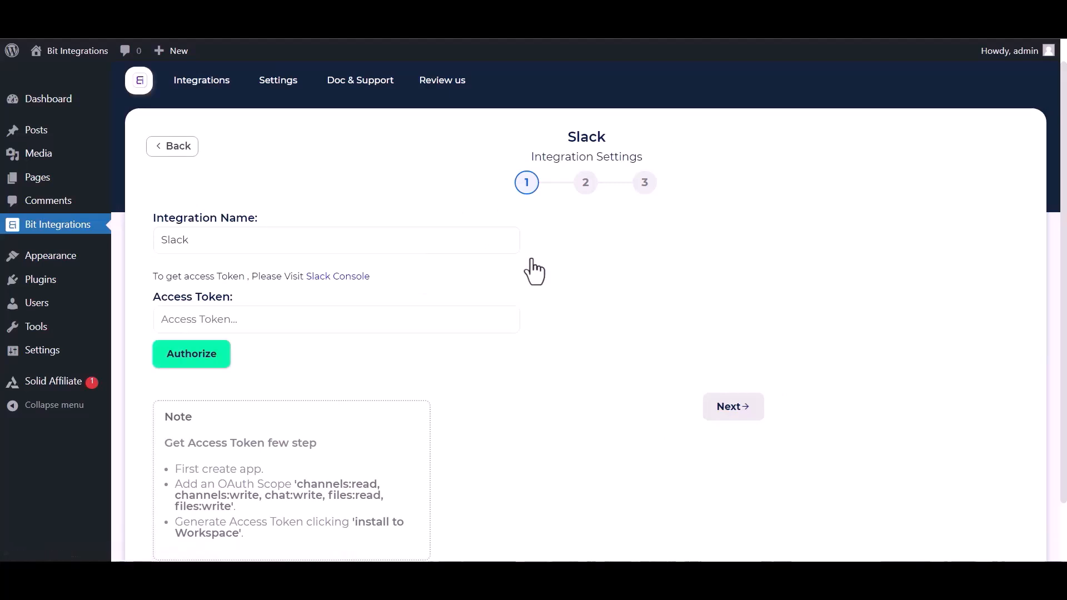
pyautogui.click(191, 315)
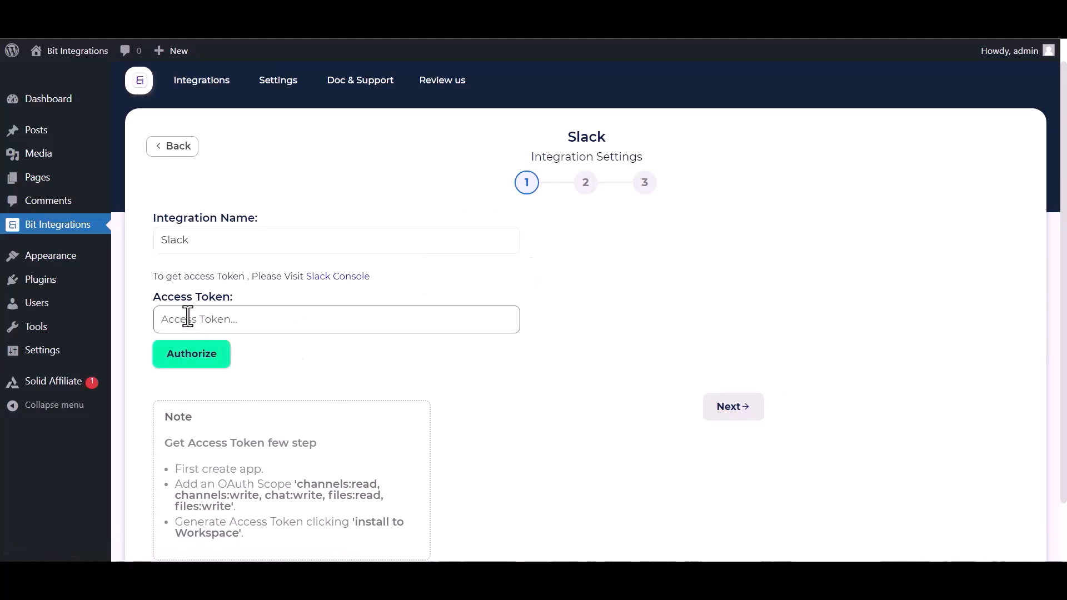
pyautogui.click(314, 282)
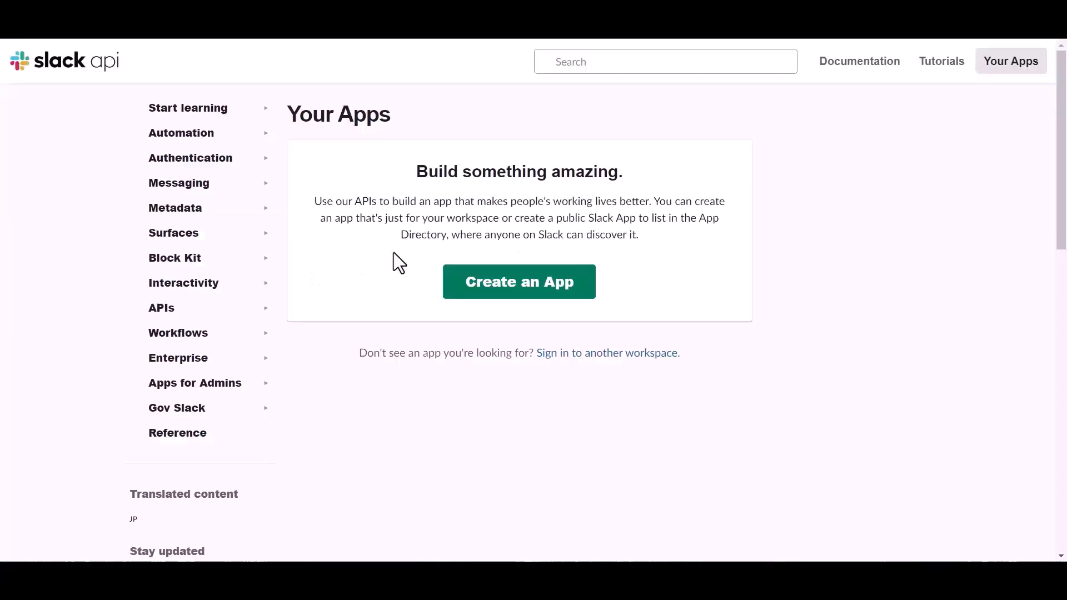
# Create a from-scratch Slack app named 'Bit Integrations' in the Bit Apps workspace.
pyautogui.click(492, 290)
pyautogui.click(443, 288)
pyautogui.click(443, 209)
pyautogui.write('B')
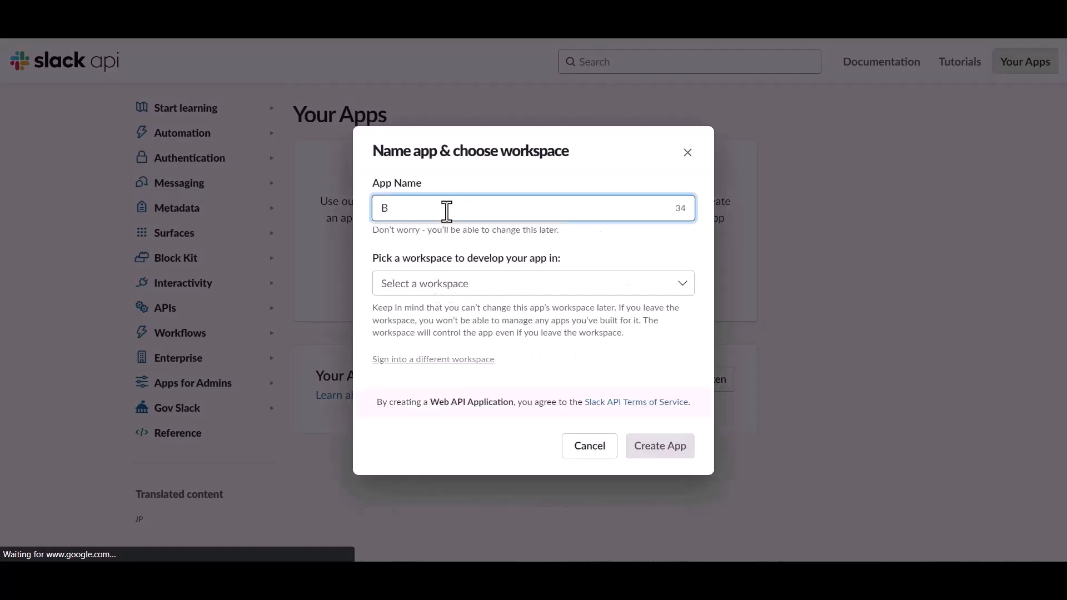
pyautogui.write('it Integrations')
pyautogui.click(493, 287)
pyautogui.click(416, 311)
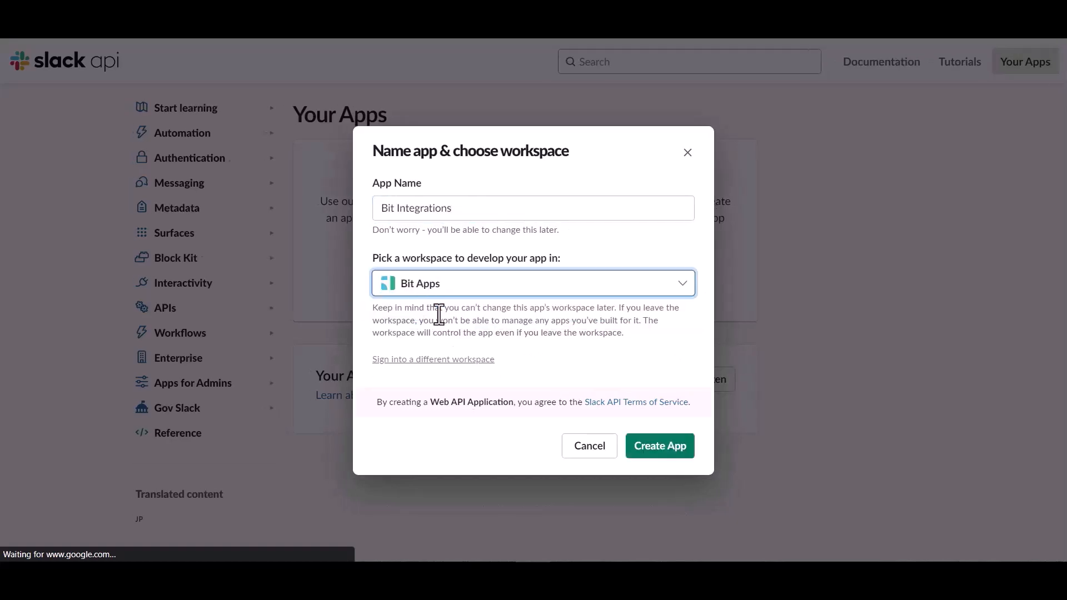
pyautogui.click(658, 451)
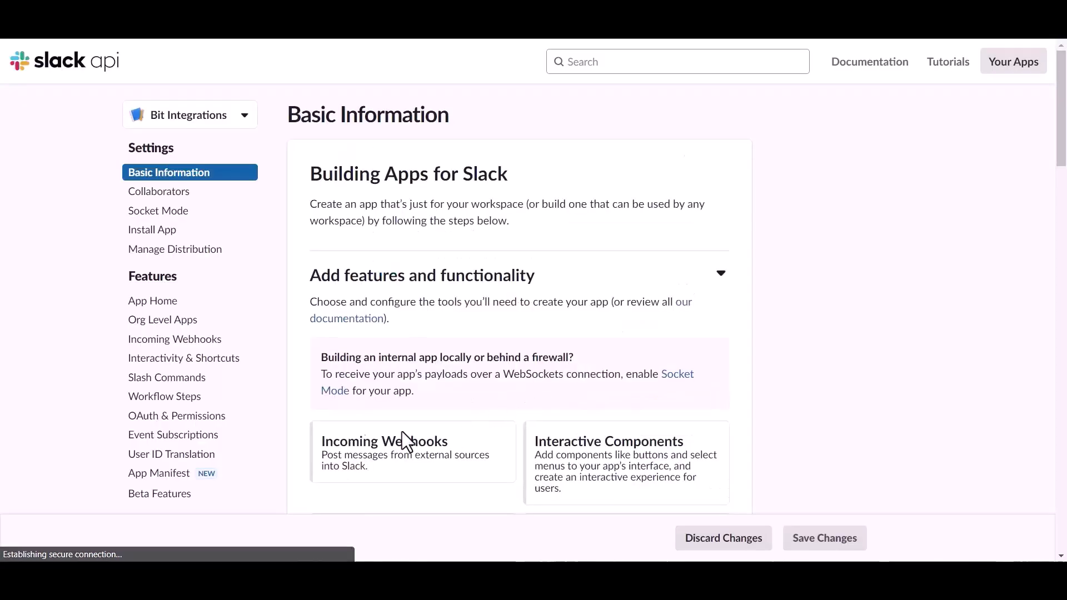
# Under OAuth & Permissions, add the files:read and files:write user token scopes.
pyautogui.click(177, 423)
pyautogui.scroll(-6, 605, 388)
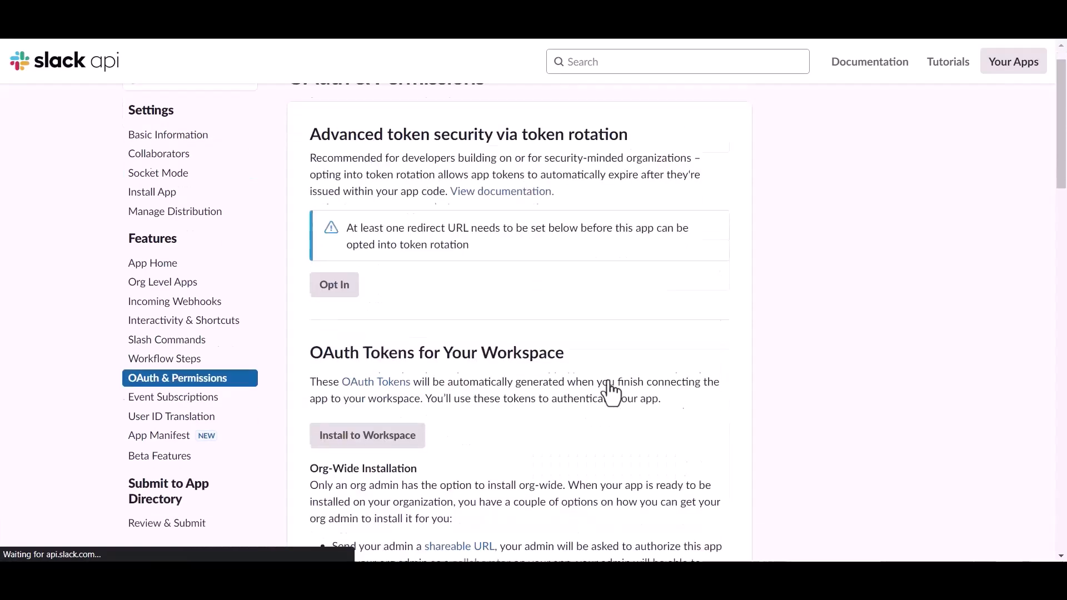
pyautogui.scroll(-10, 609, 389)
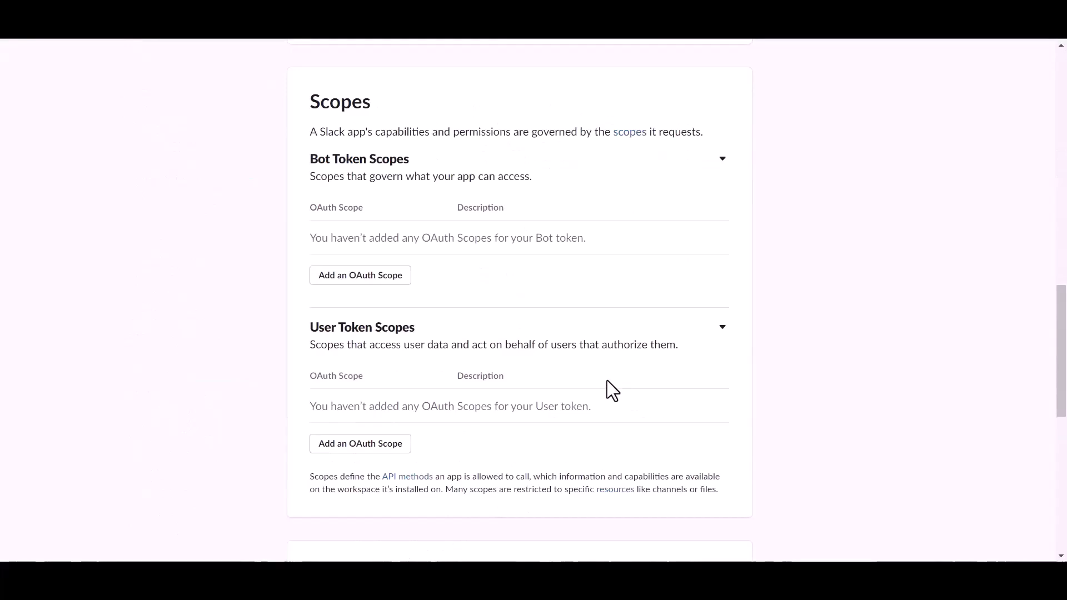
pyautogui.scroll(-3, 607, 389)
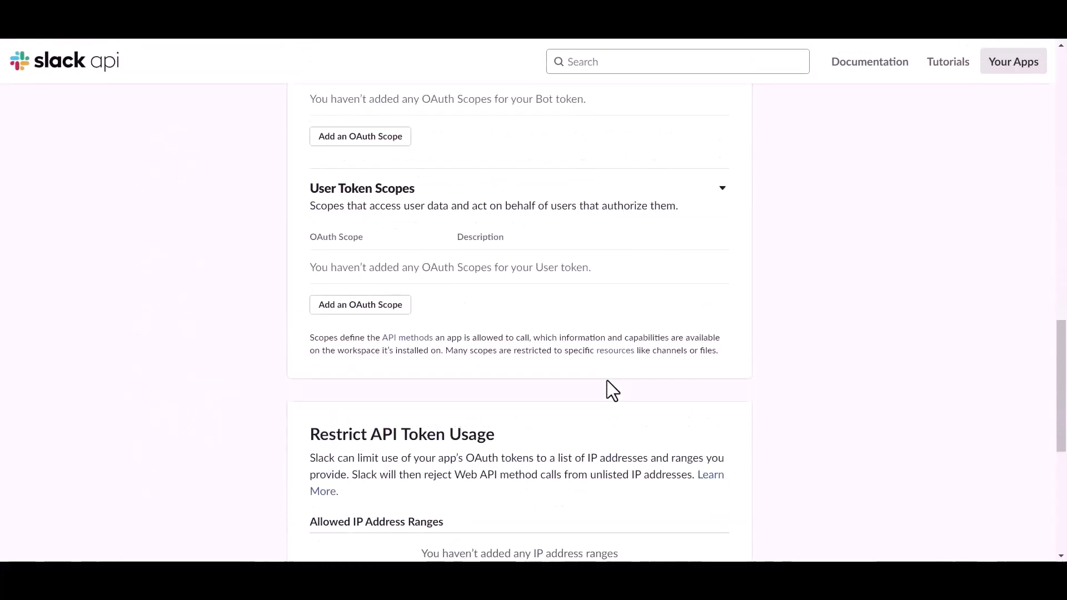
pyautogui.click(386, 308)
pyautogui.click(373, 306)
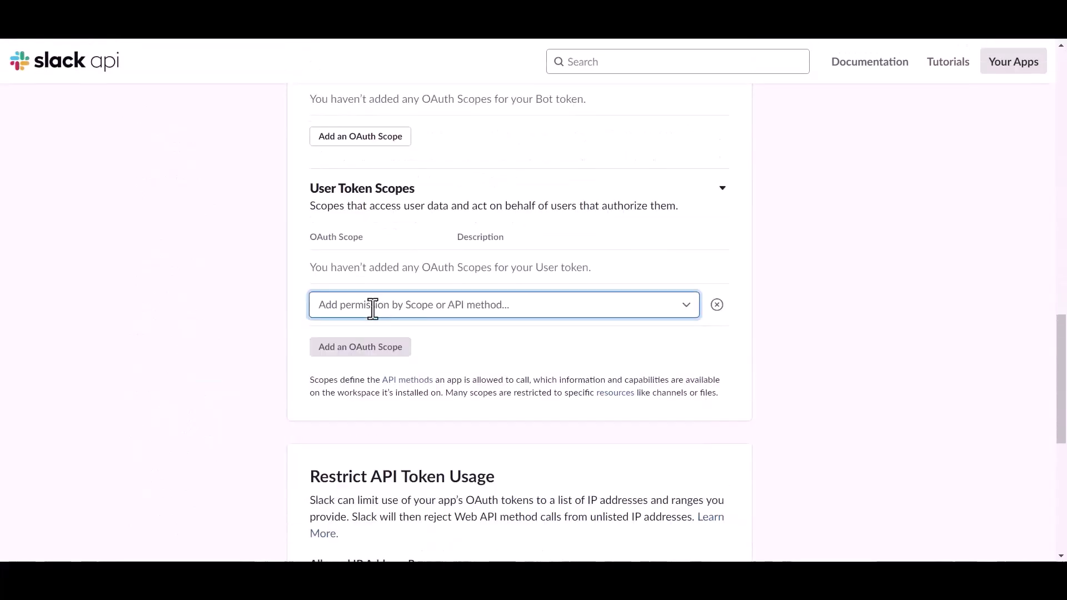
pyautogui.write('file')
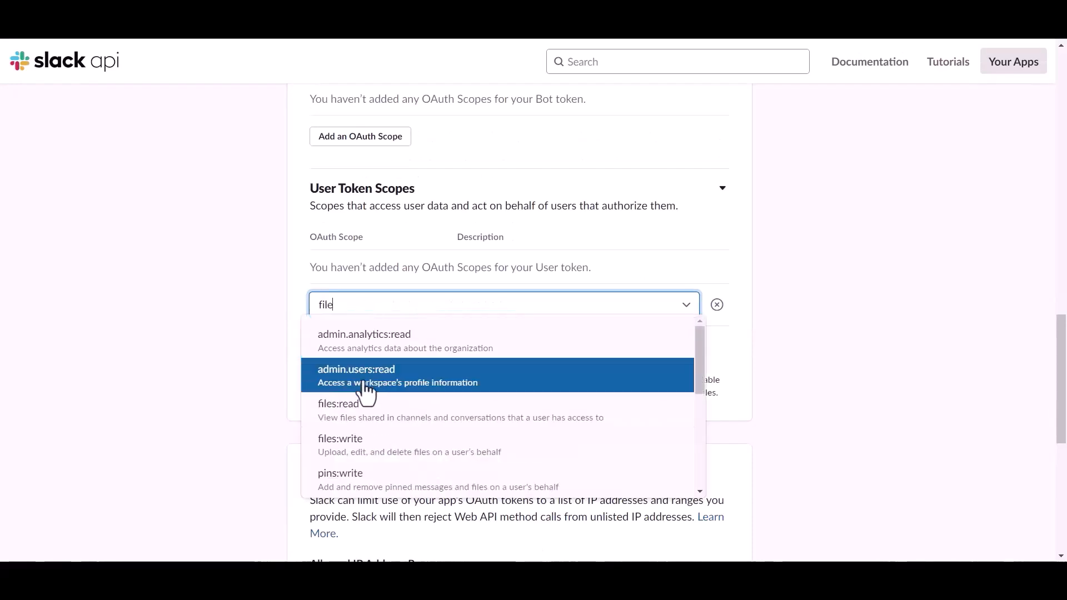
pyautogui.click(356, 414)
pyautogui.click(364, 328)
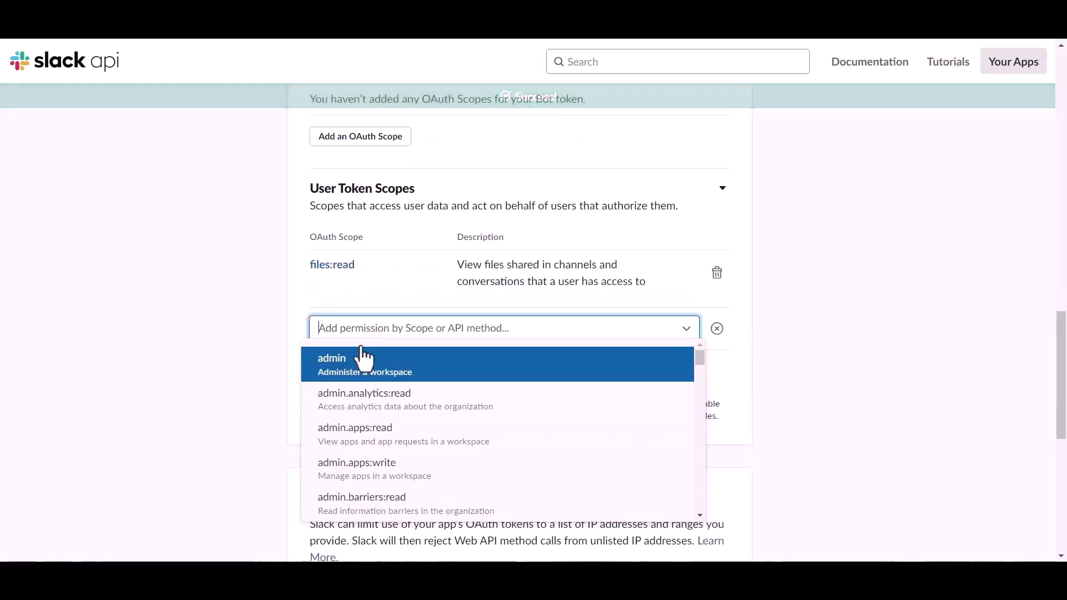
pyautogui.write('file')
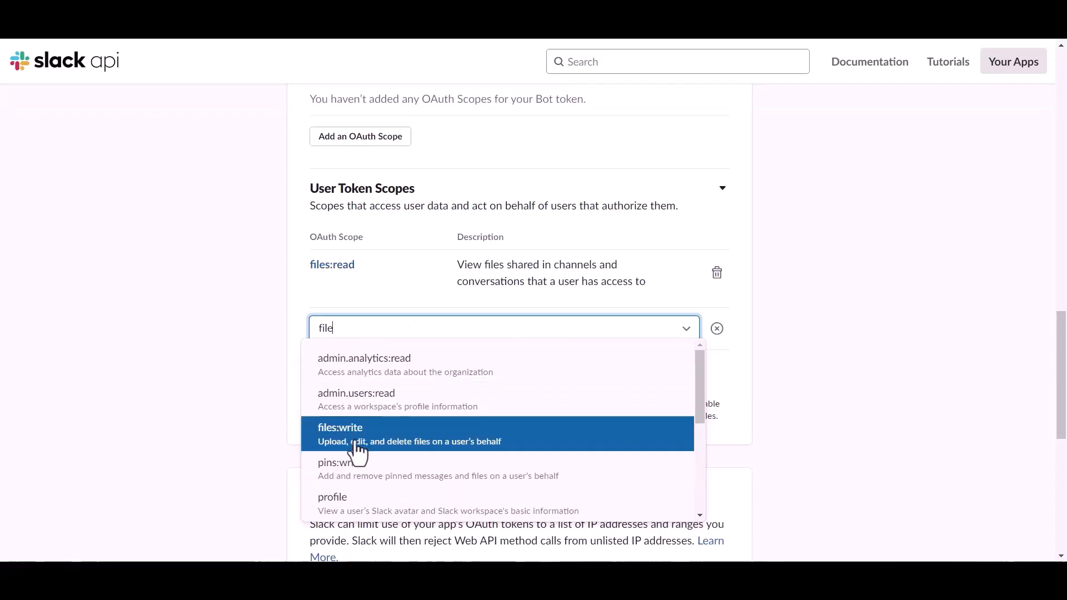
pyautogui.click(358, 445)
# Add the chat:write user token scope.
pyautogui.click(358, 383)
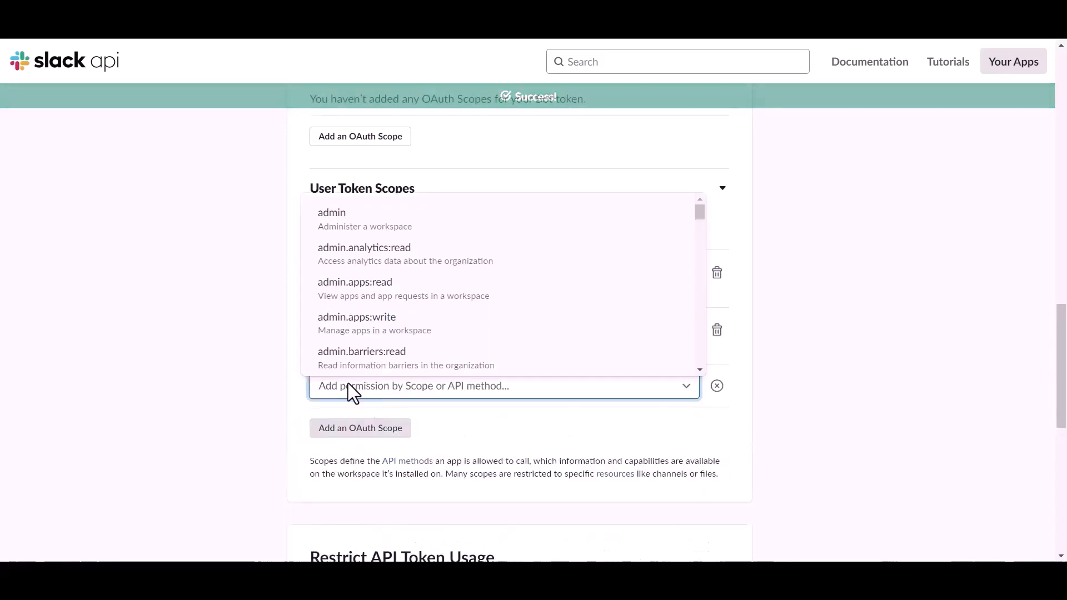
pyautogui.write('chat')
pyautogui.click(353, 425)
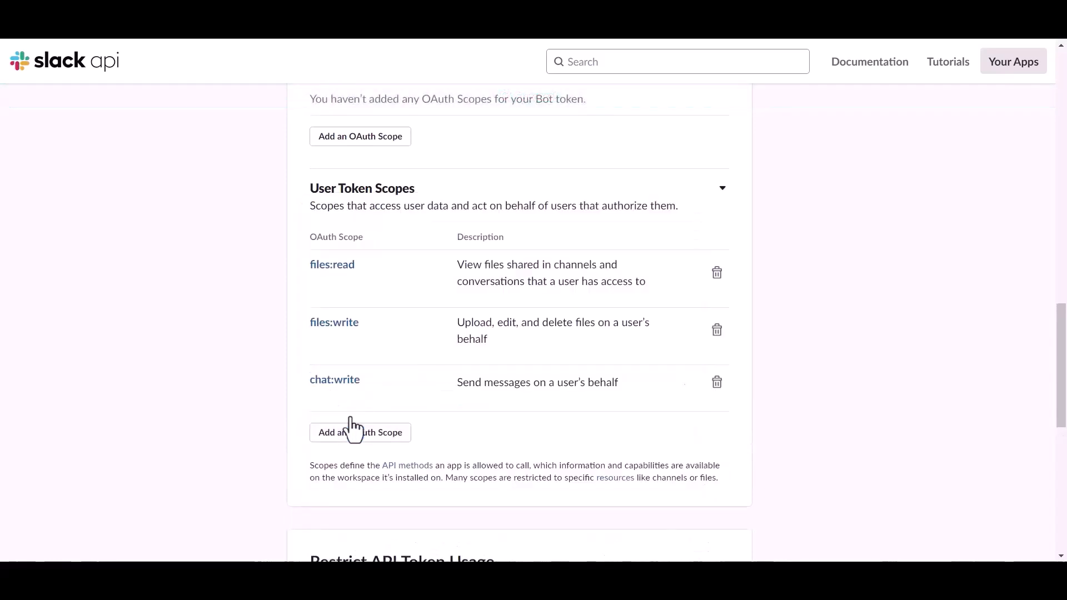
pyautogui.click(358, 433)
pyautogui.write('chat')
pyautogui.press('BackSpace')
pyautogui.press('BackSpace')
pyautogui.press('BackSpace')
pyautogui.scroll(-1, 349, 362)
pyautogui.scroll(-5, 350, 369)
pyautogui.scroll(2, 374, 322)
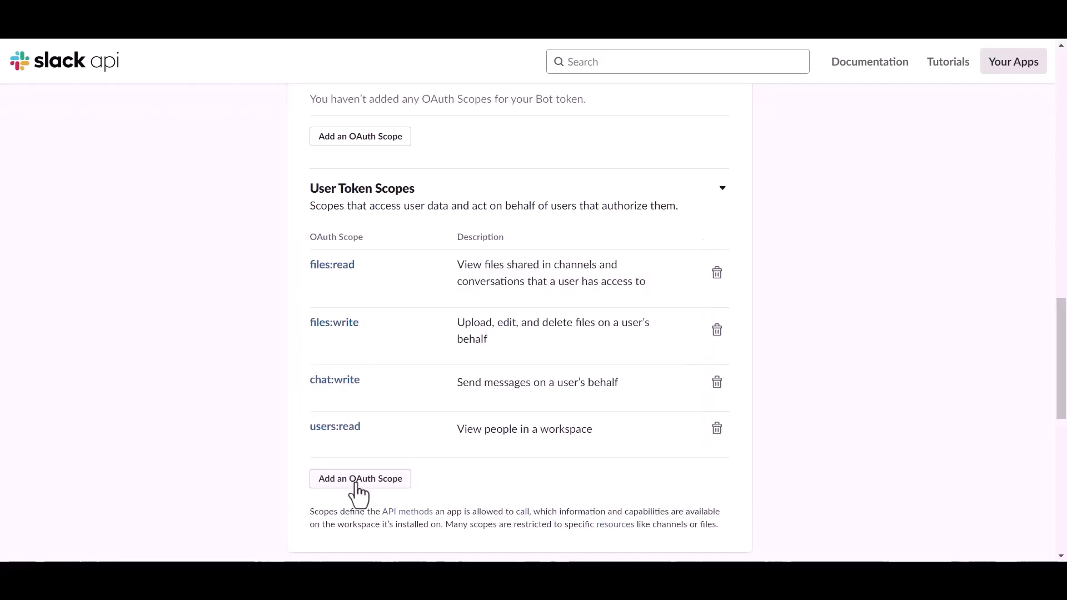
# Add the channels:read user token scope.
pyautogui.click(357, 482)
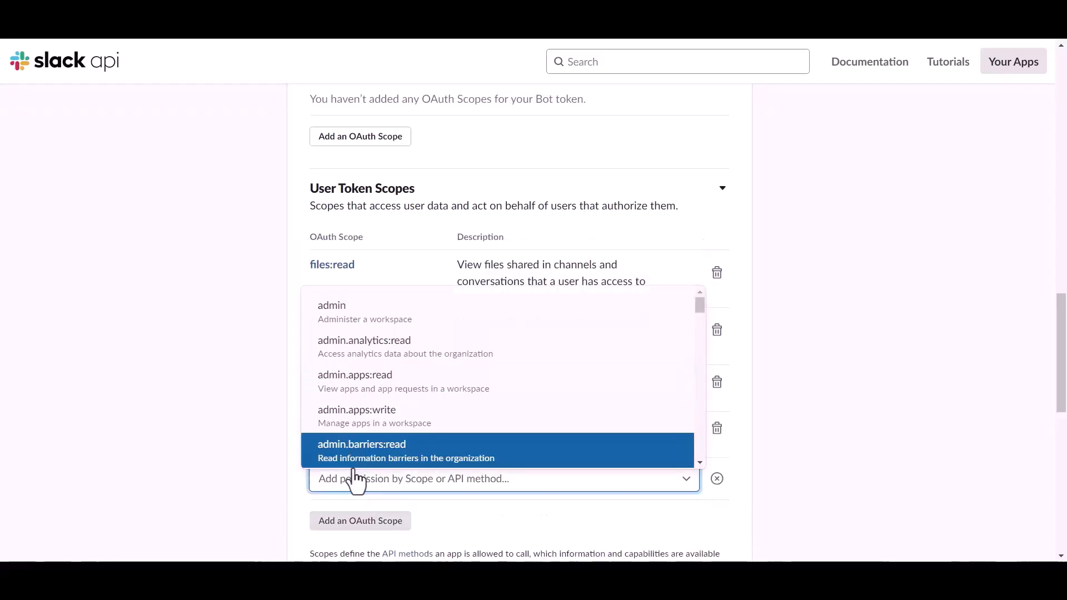
pyautogui.write('chat')
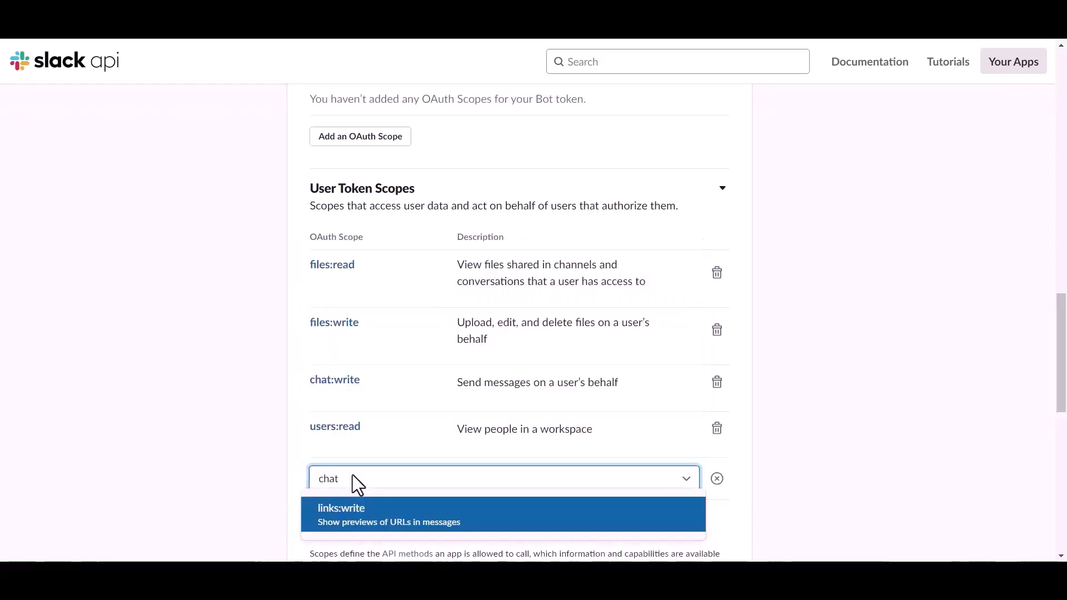
pyautogui.scroll(-3, 362, 456)
pyautogui.press('BackSpace')
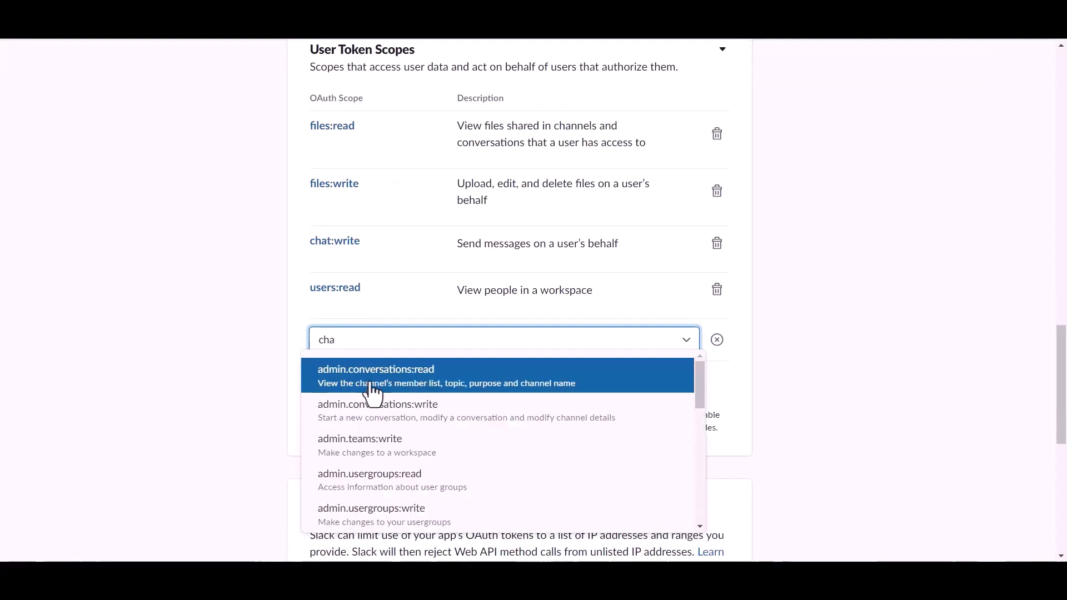
pyautogui.scroll(-5, 367, 433)
pyautogui.scroll(2, 372, 444)
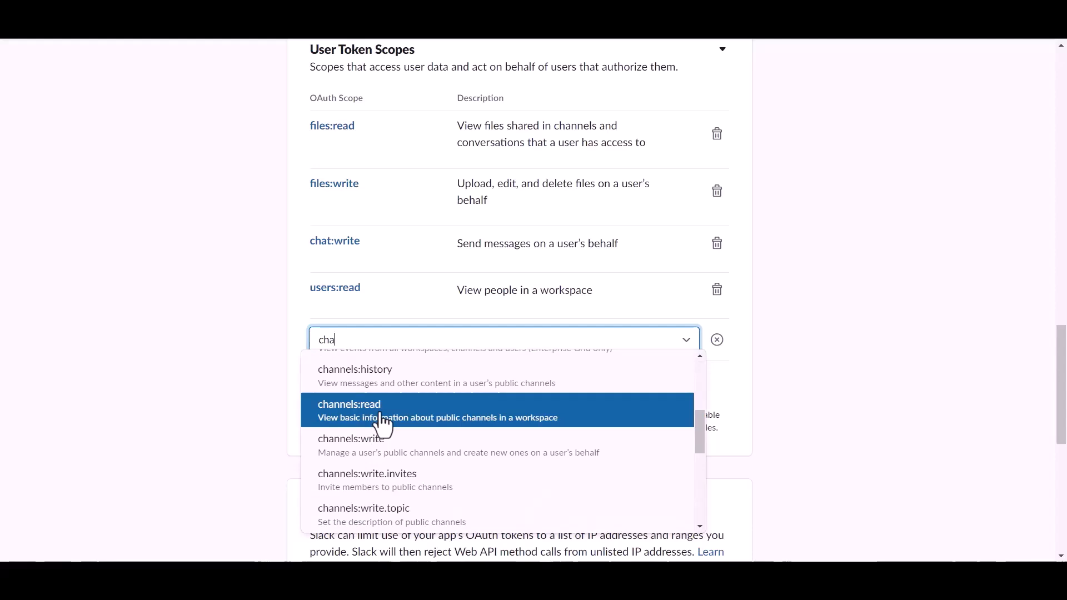
pyautogui.click(382, 425)
# Add the channels:write user token scope and delete users:read.
pyautogui.click(361, 401)
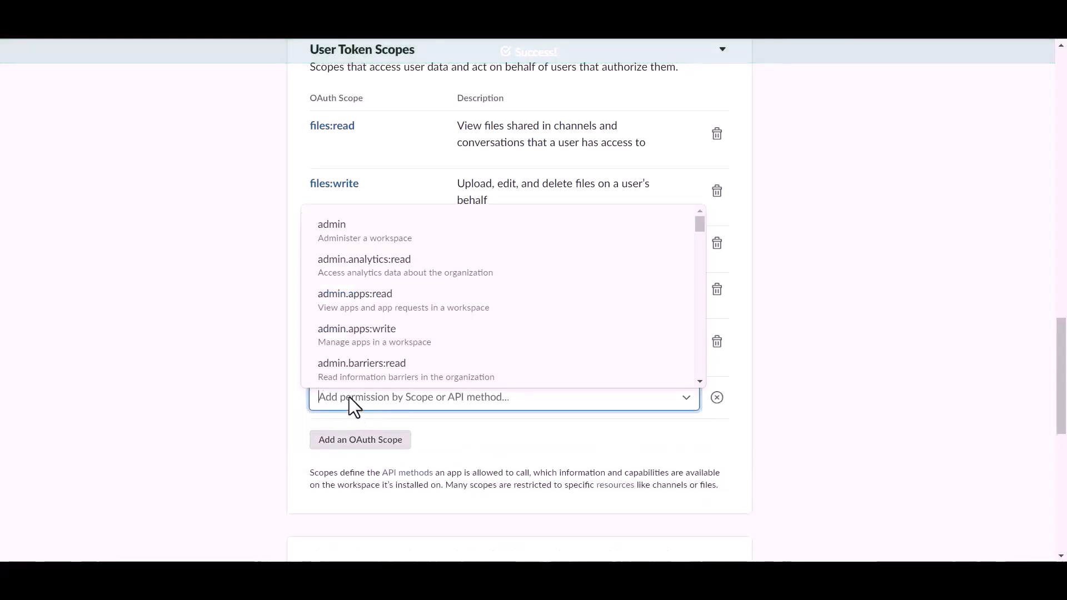
pyautogui.write('cha')
pyautogui.scroll(-2, 373, 337)
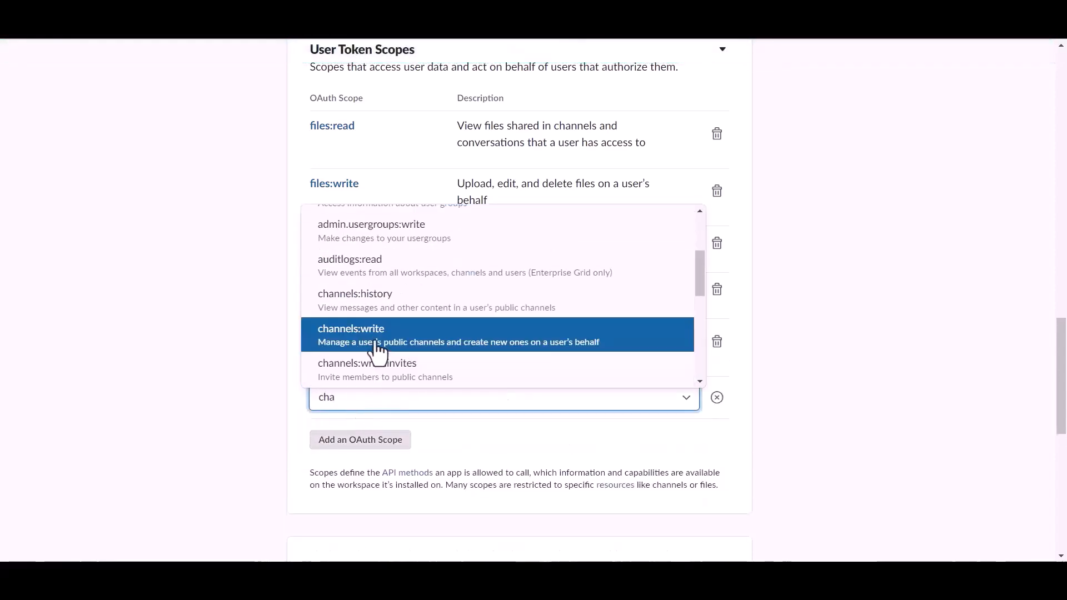
pyautogui.click(376, 347)
pyautogui.click(717, 293)
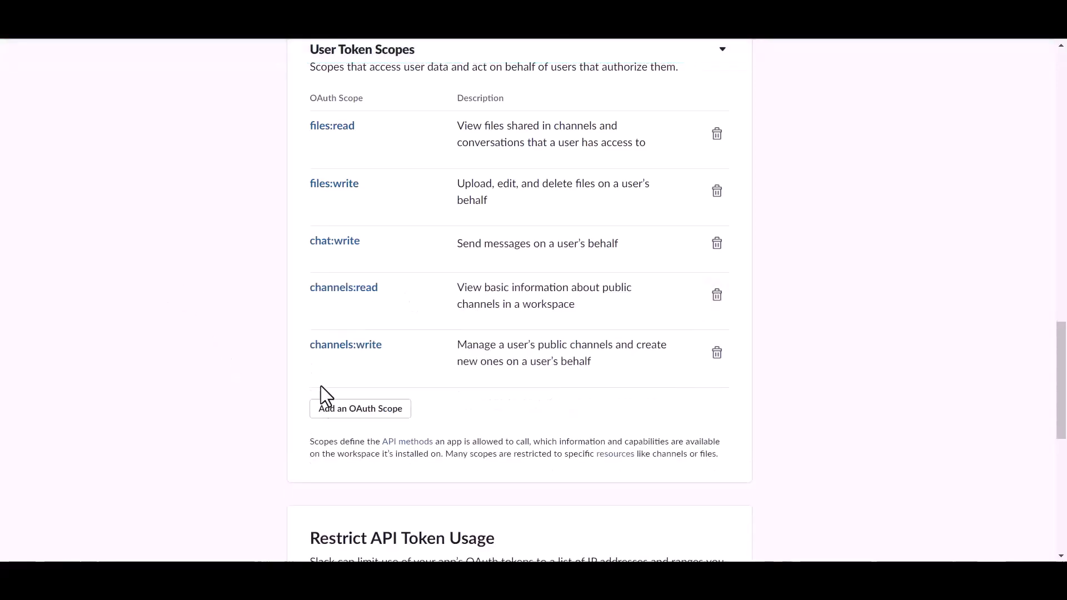
pyautogui.scroll(15, 425, 353)
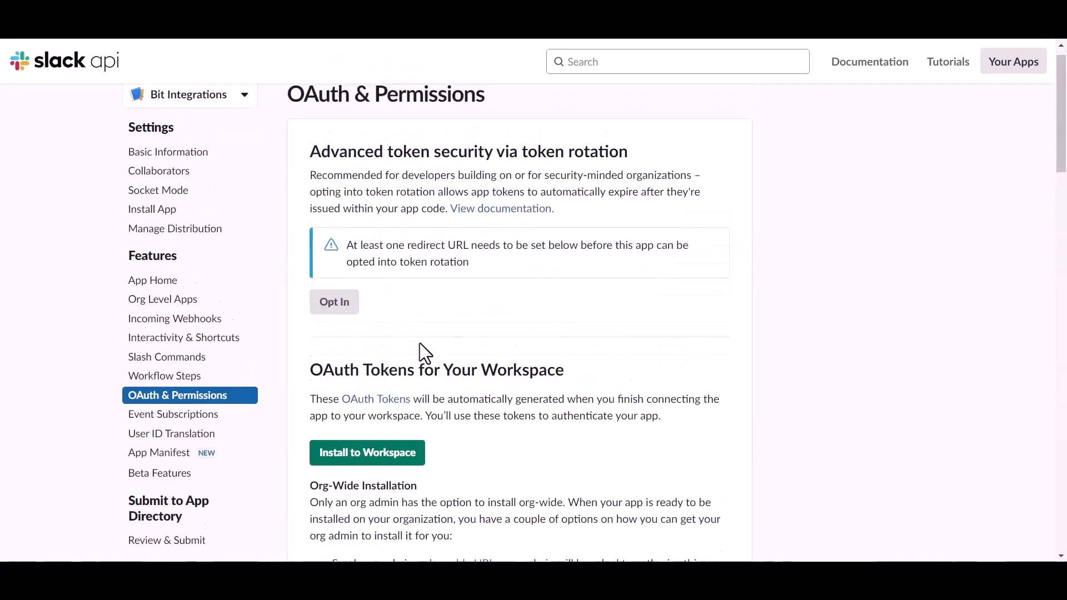
# Install the app to the workspace and copy its User OAuth Token.
pyautogui.click(418, 471)
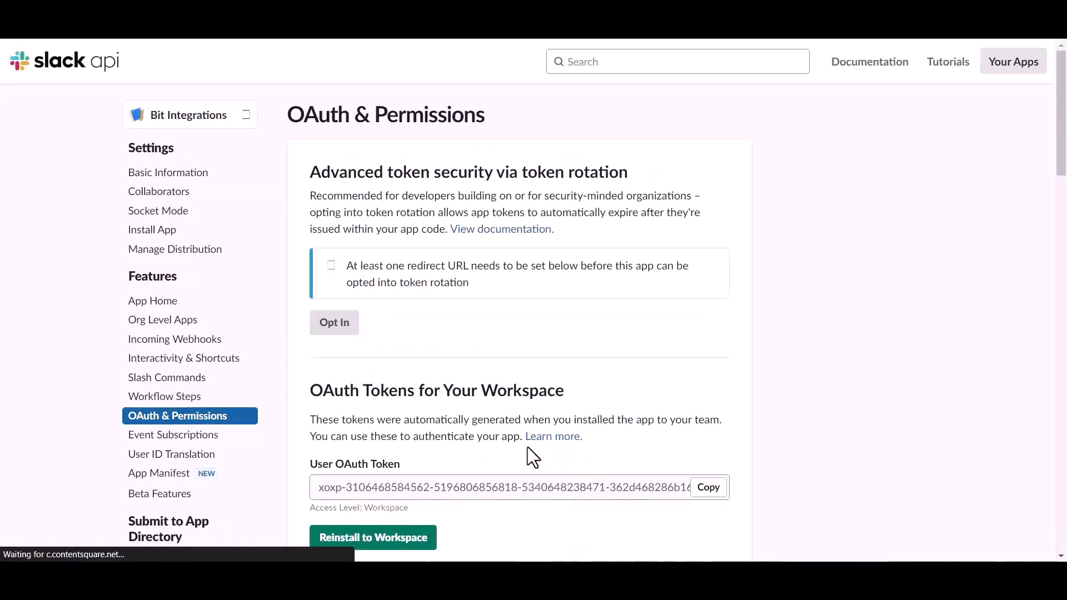
pyautogui.scroll(-1, 433, 431)
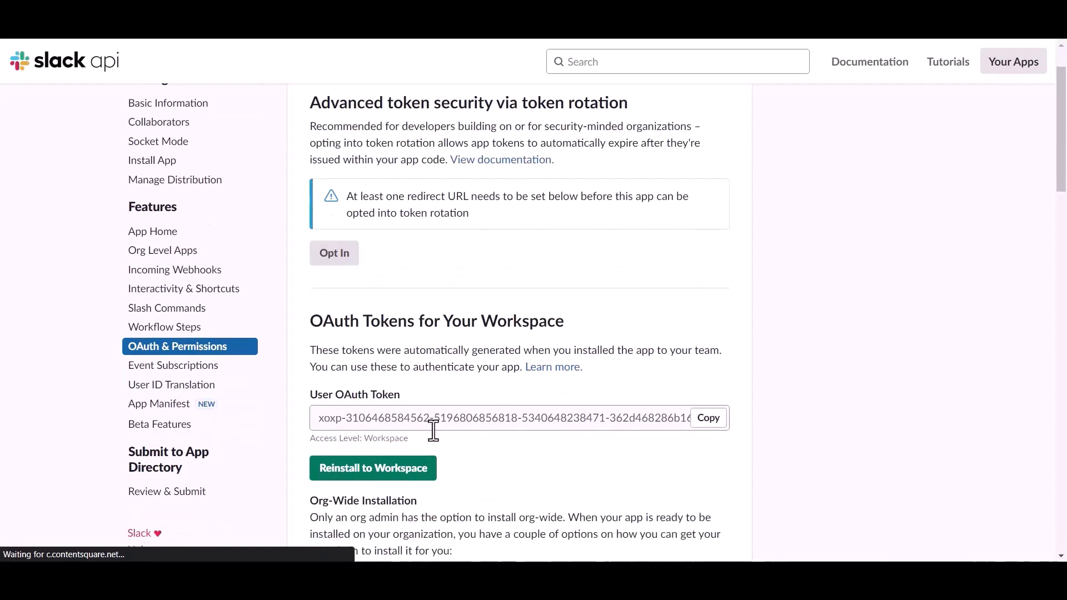
pyautogui.click(706, 419)
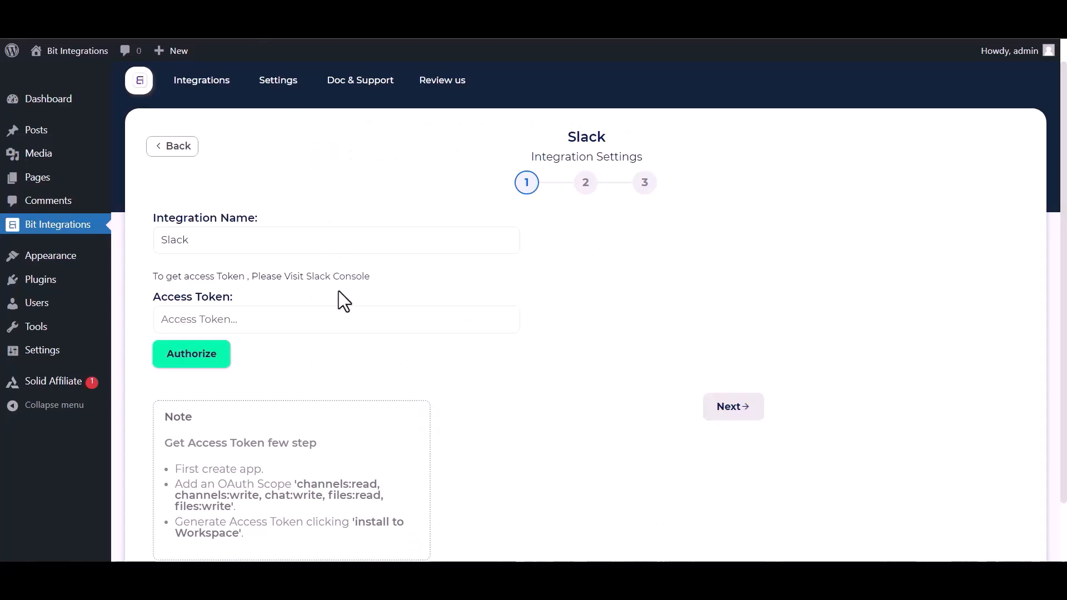
pyautogui.click(287, 315)
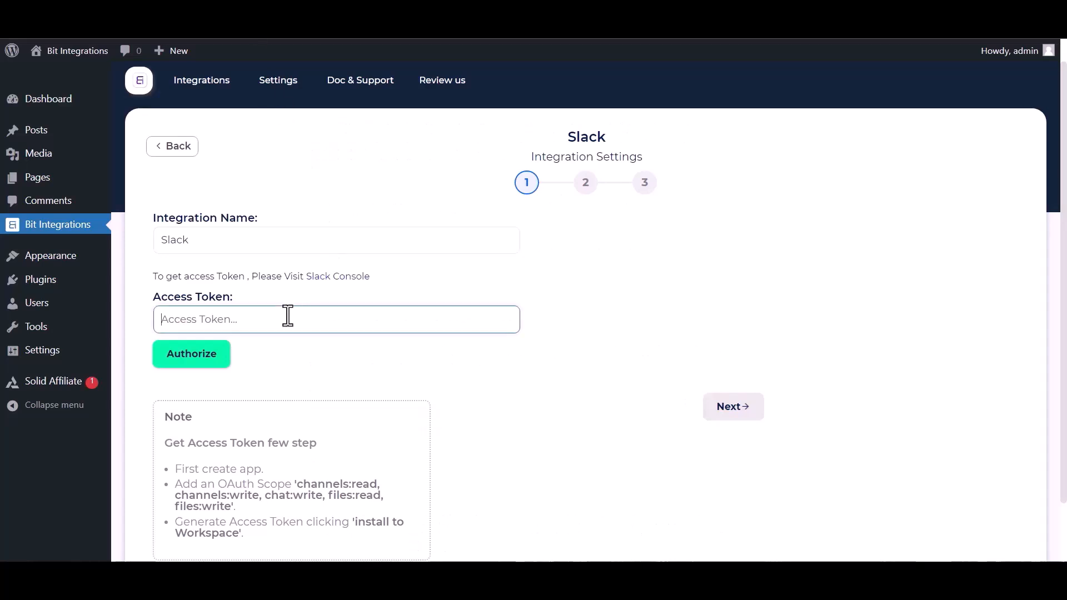
# Paste and authorize the Slack token, then select the bit-integrations channel.
pyautogui.hotkey('ctrl', 'v')
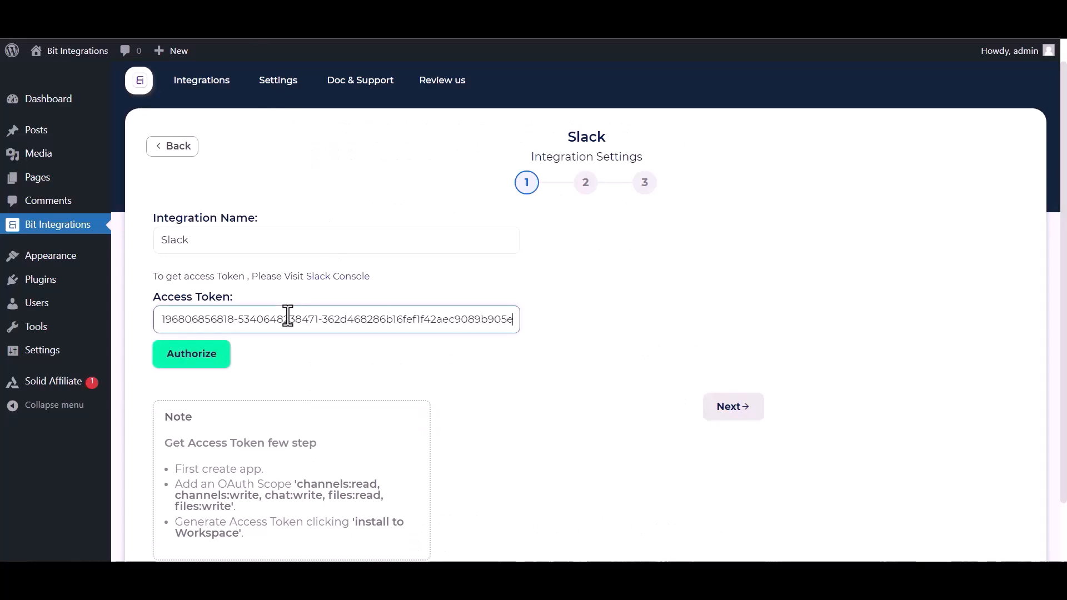
pyautogui.click(186, 355)
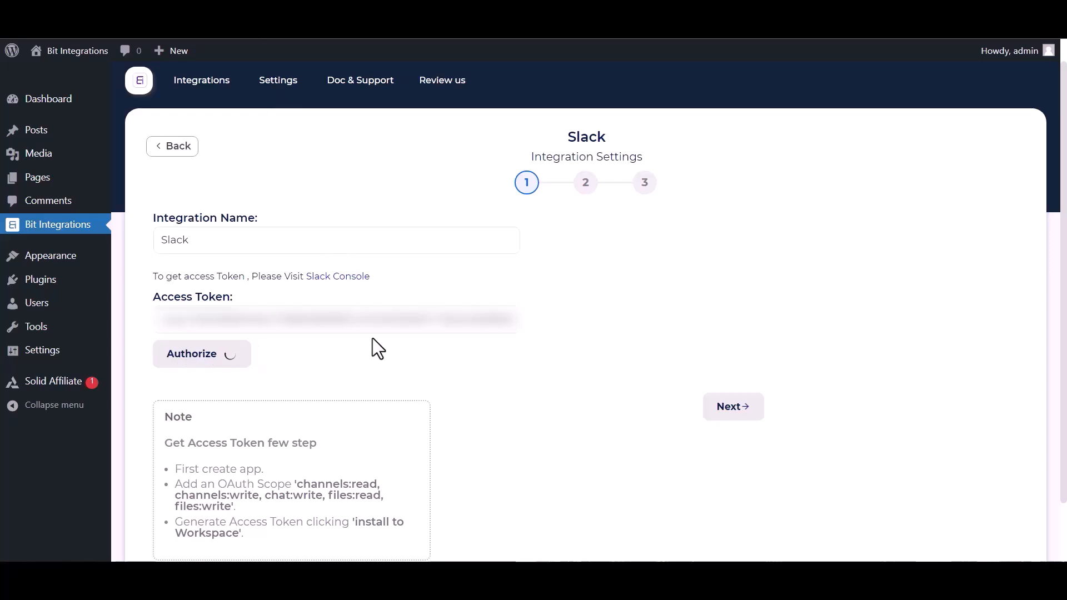
pyautogui.click(733, 407)
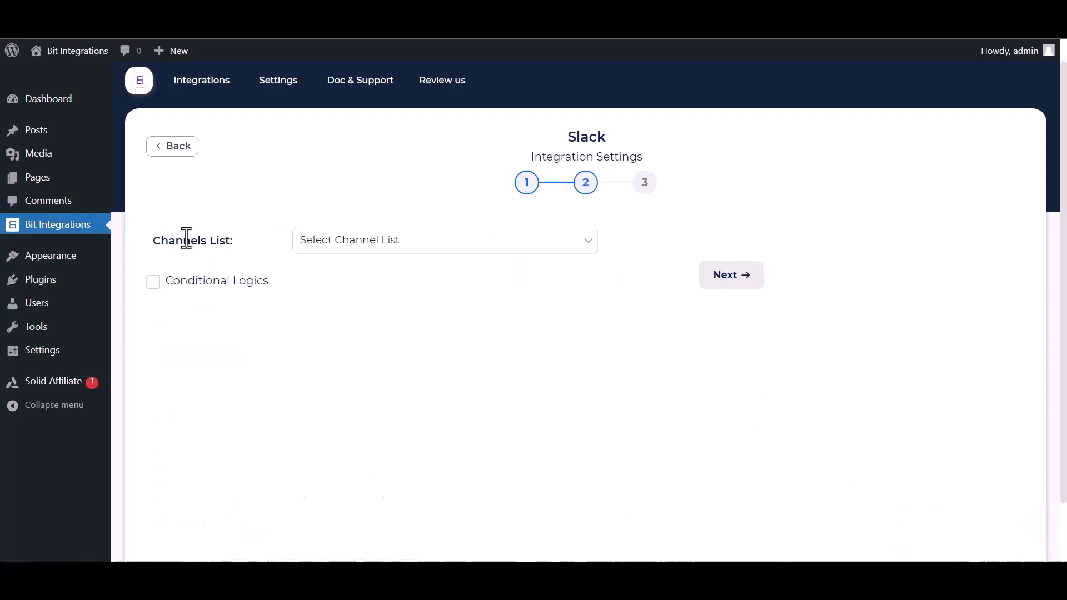
pyautogui.click(381, 248)
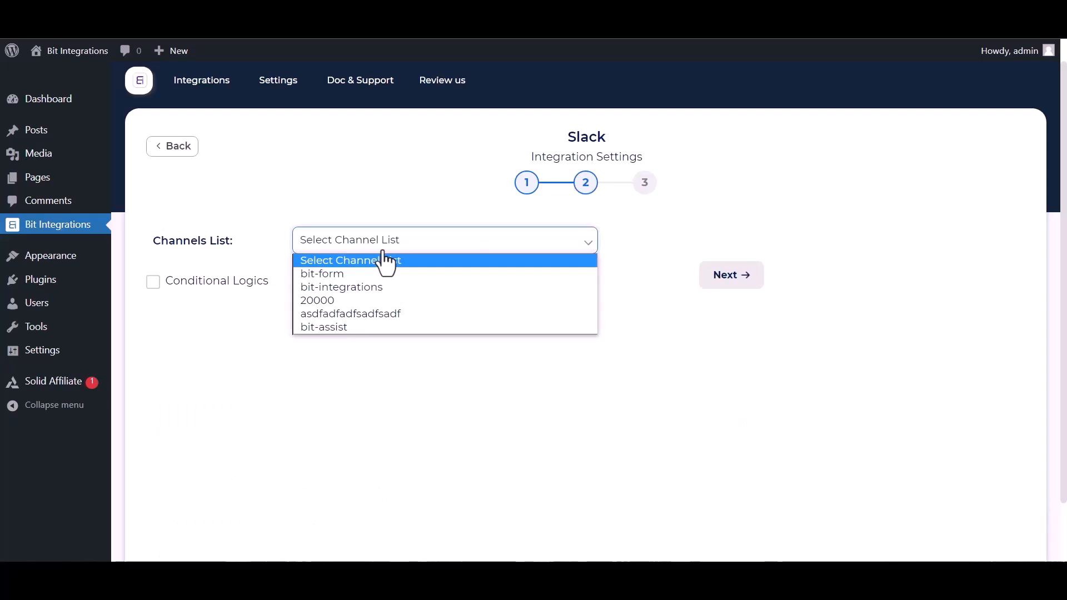
pyautogui.click(348, 285)
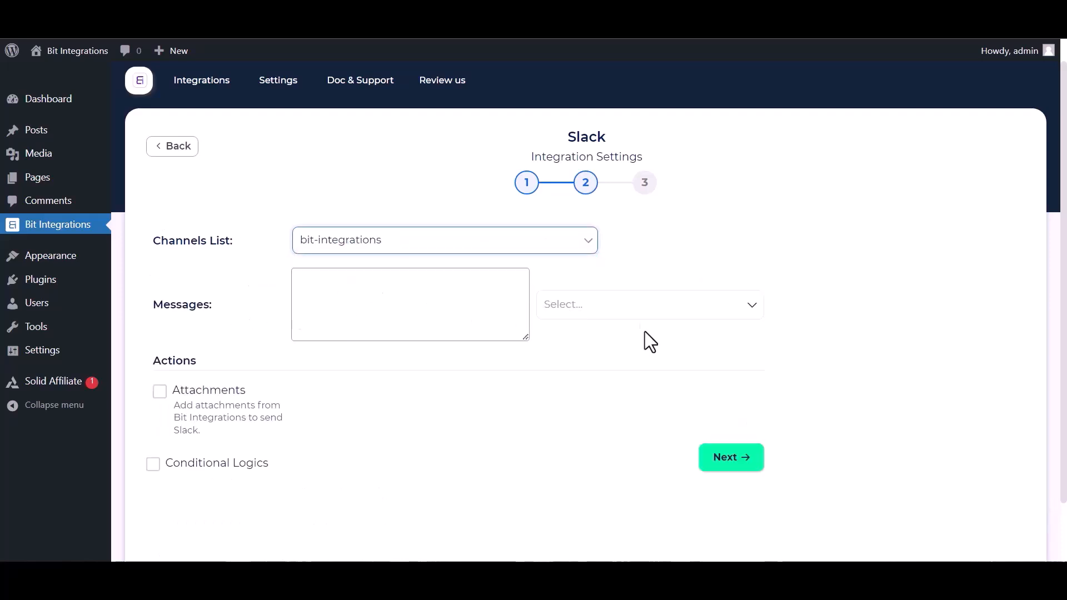
# Add the First Name and Payment Email fields to the Slack message.
pyautogui.click(637, 313)
pyautogui.click(608, 361)
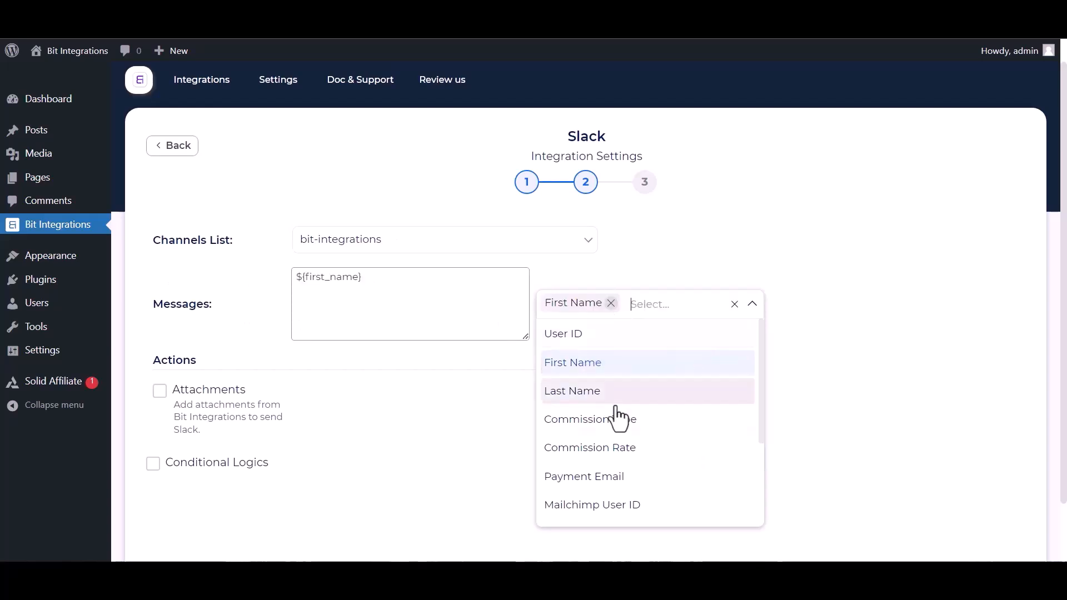
pyautogui.click(586, 477)
pyautogui.click(827, 383)
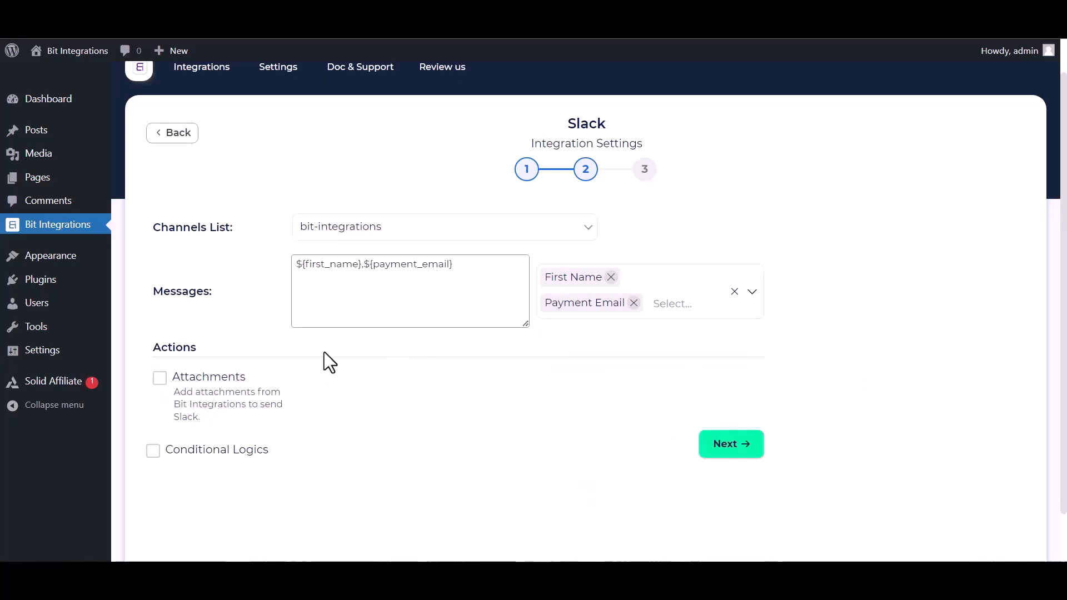
# Leave conditional logic off, advance to the final step, and enter 'Bit Integration'.
pyautogui.click(154, 450)
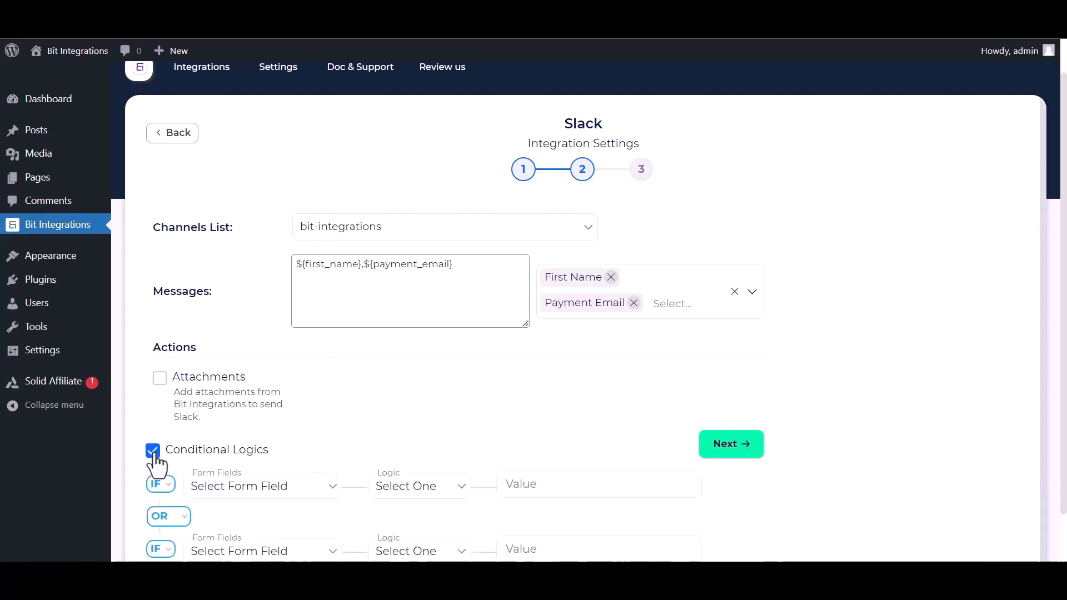
pyautogui.click(154, 452)
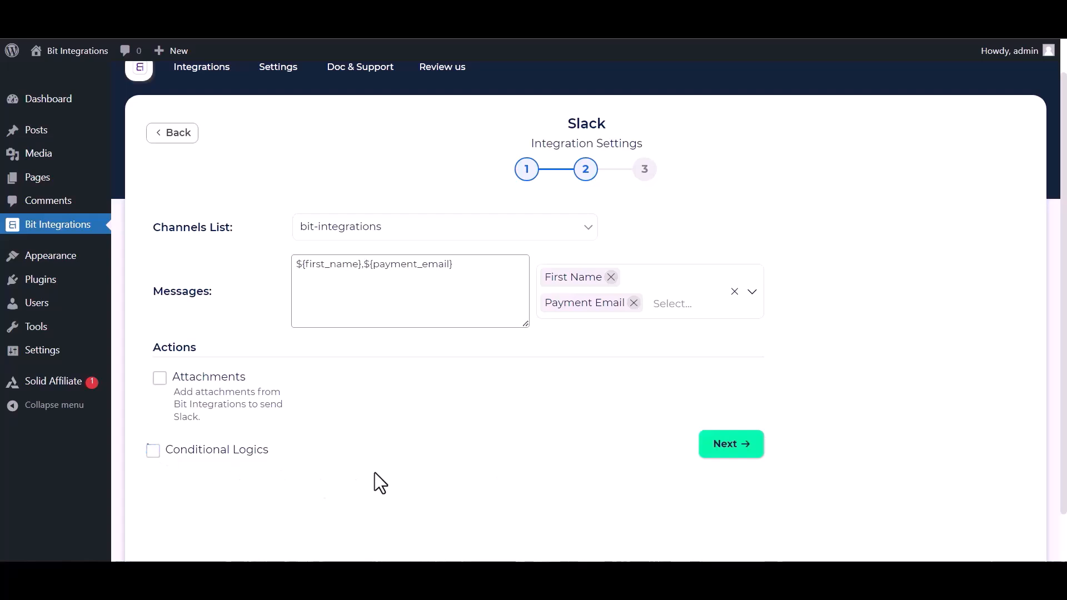
pyautogui.click(745, 449)
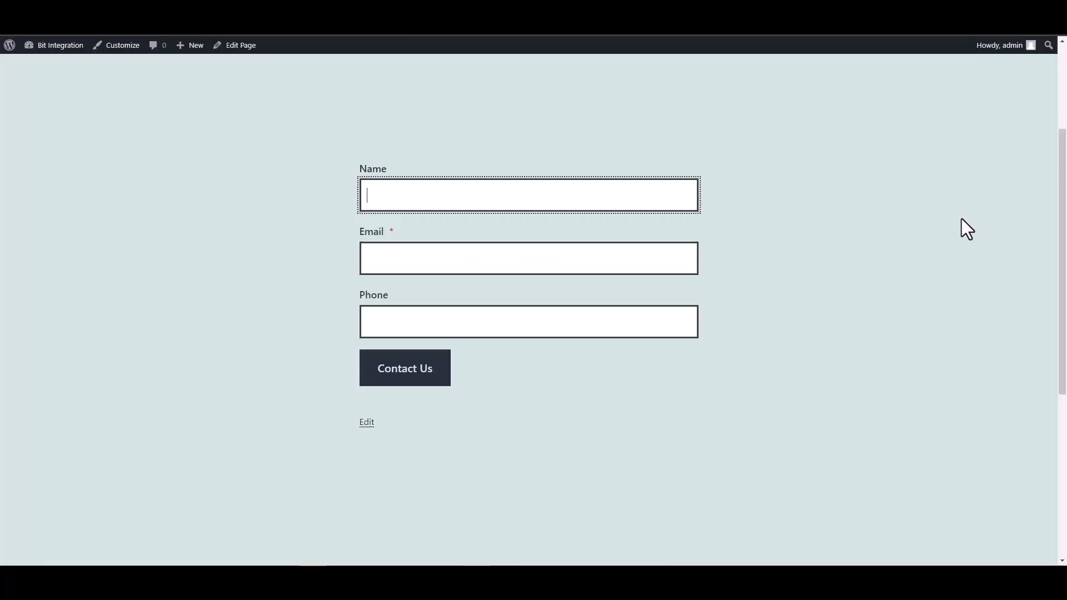
pyautogui.write('Bit Integrations')
# Enter a test e-mail address and phone number in the contact form, then submit it.
pyautogui.click(649, 252)
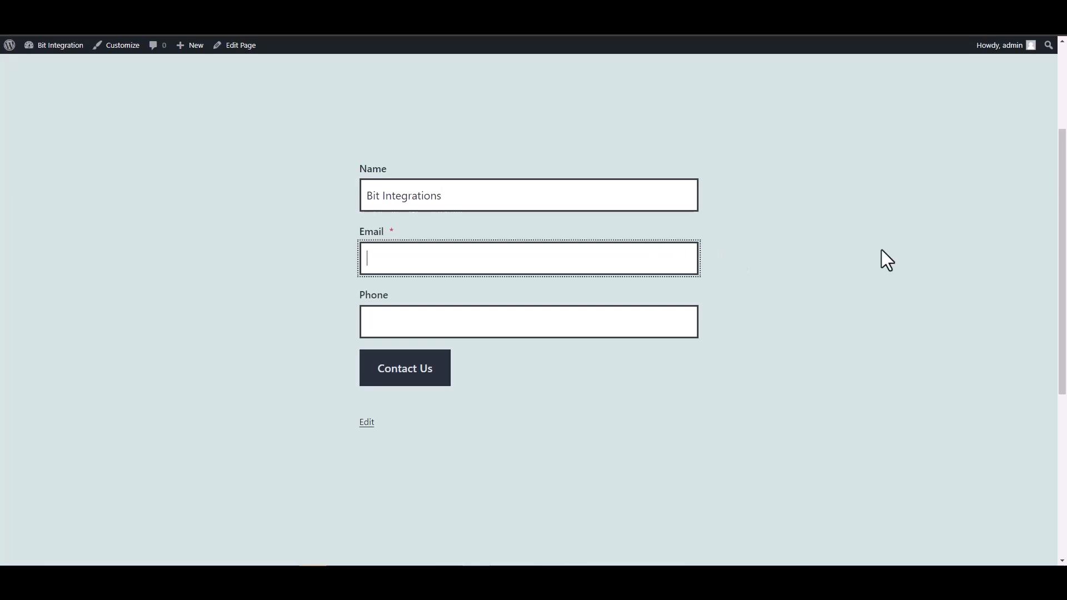
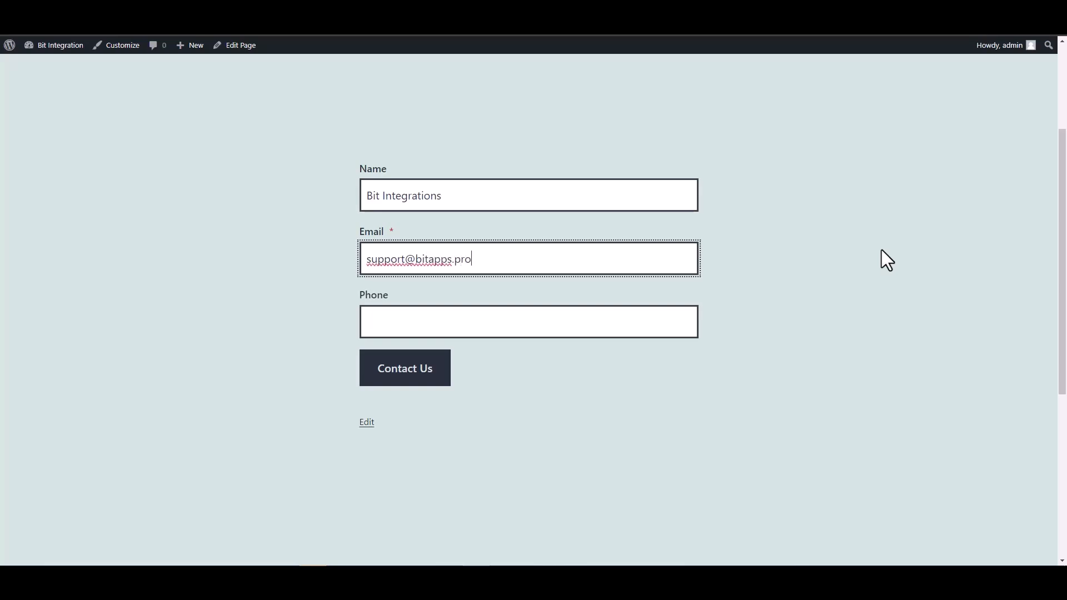
pyautogui.click(636, 329)
pyautogui.write('444555666')
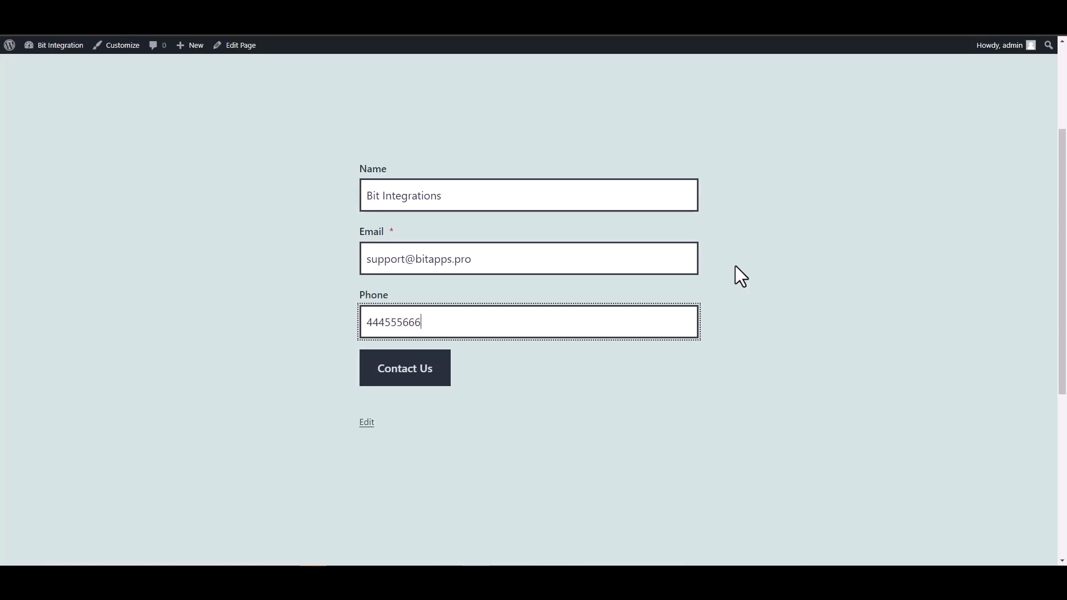
pyautogui.click(435, 376)
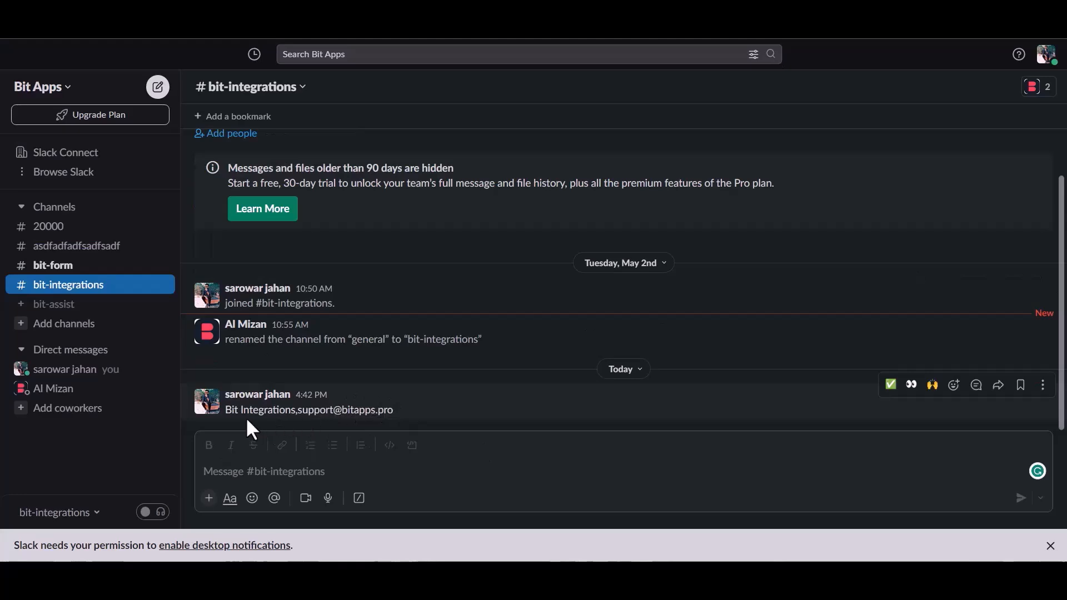
pyautogui.moveTo(233, 411); pyautogui.dragTo(392, 412)
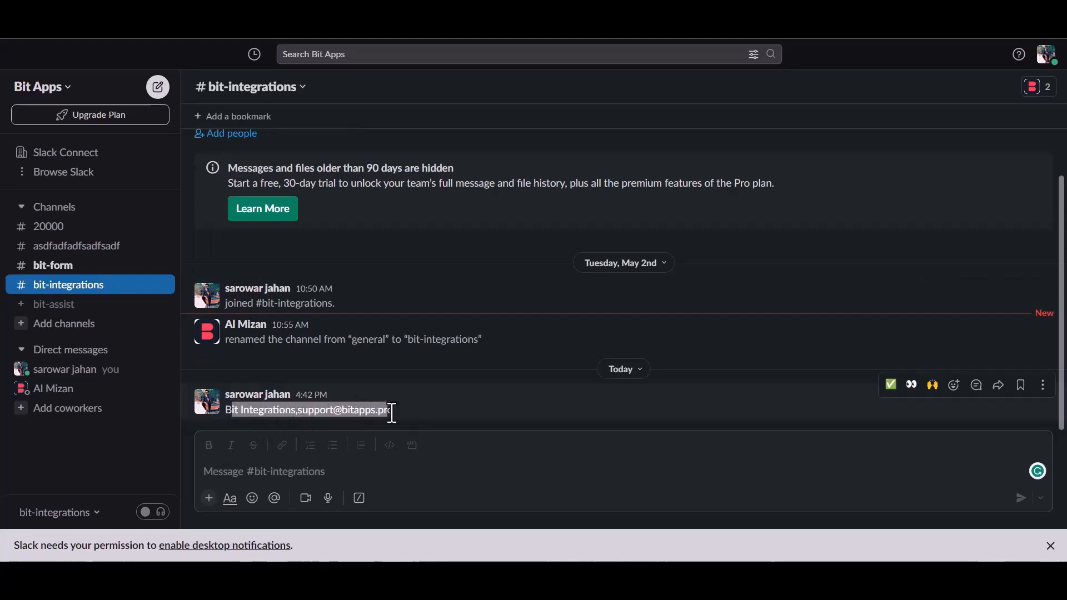
pyautogui.click(422, 419)
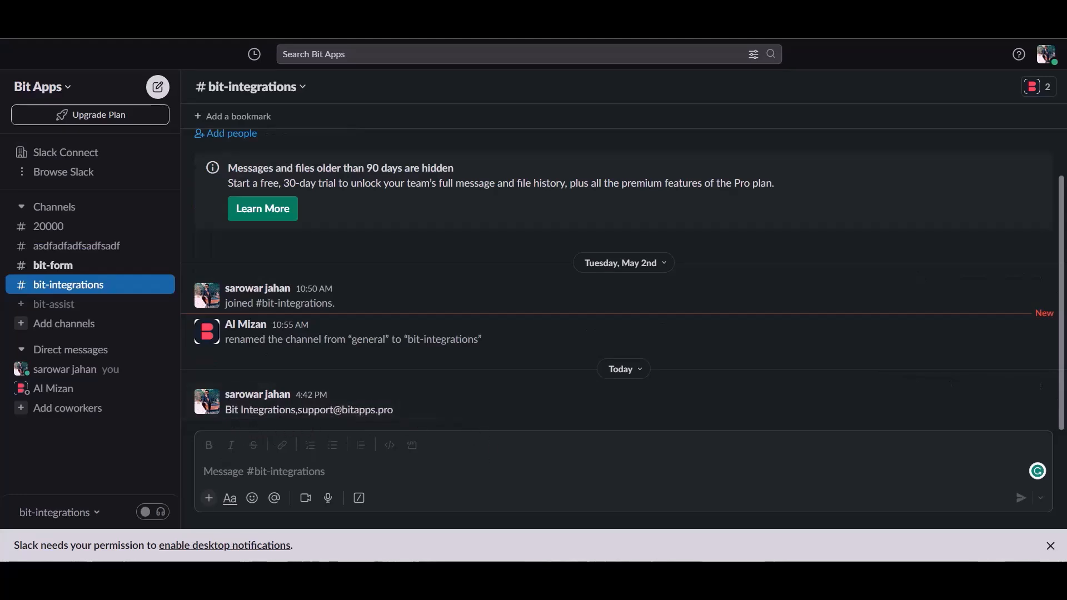